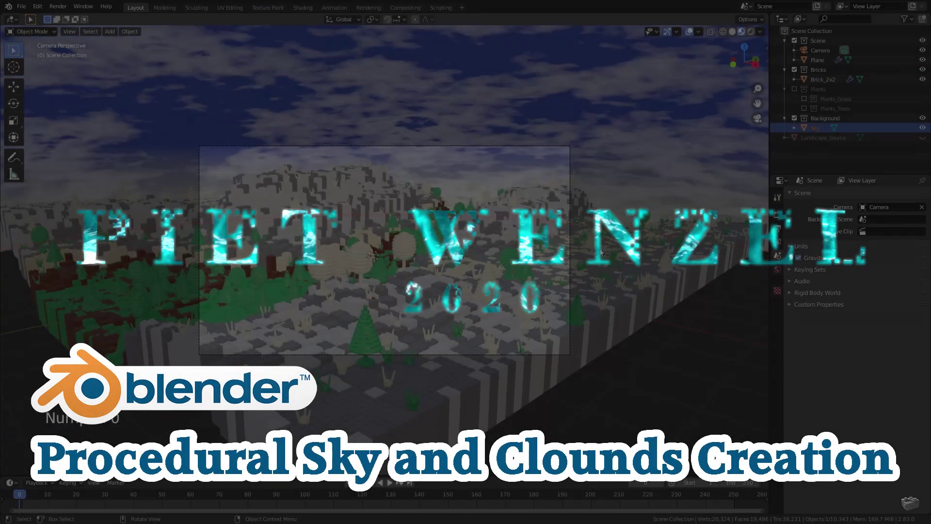
Look through the scene camera and merge the density-map image panel into the 3D viewport.
middle_drag(610, 235, 214, 231)
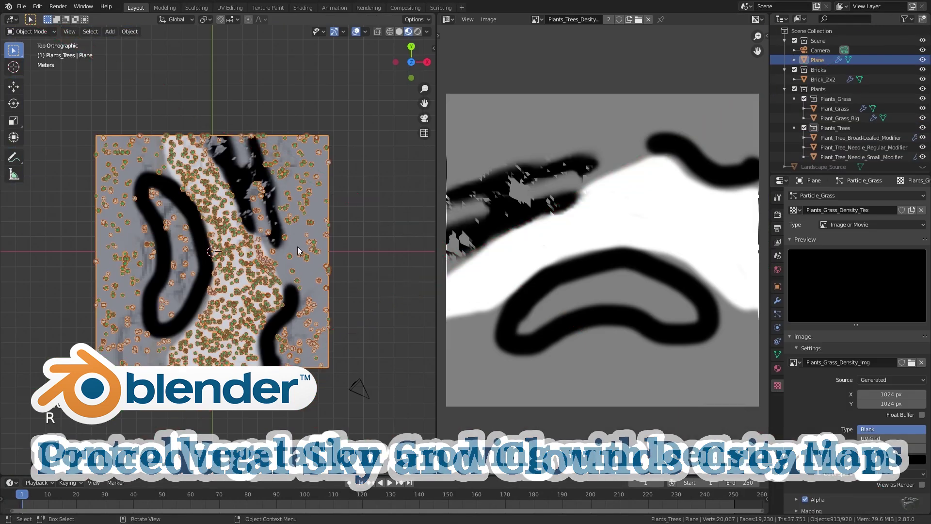
key(KP_7)
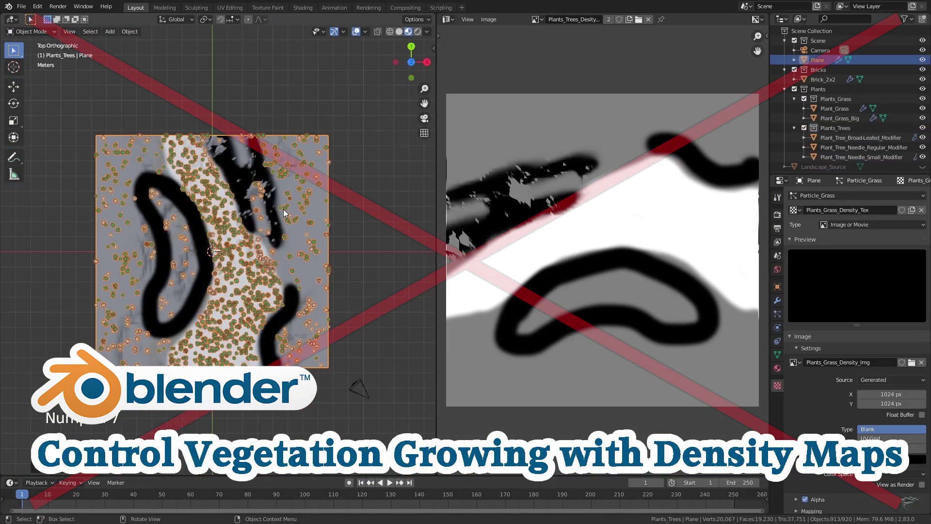
key(KP_0)
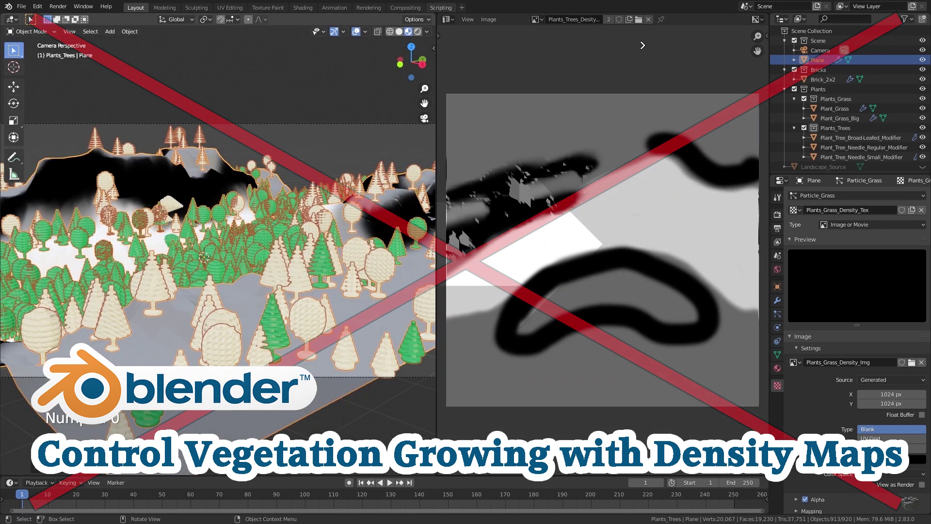
drag(433, 16, 637, 41)
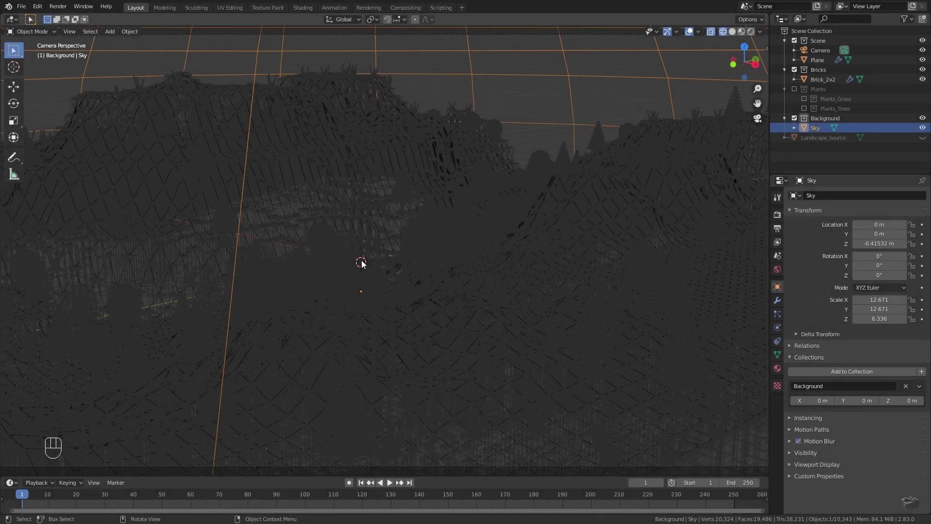
In Material Preview, set the sky gradient stop to 4E6EFF and adjust the cloud coverage stops.
key(KP_1)
key(Home)
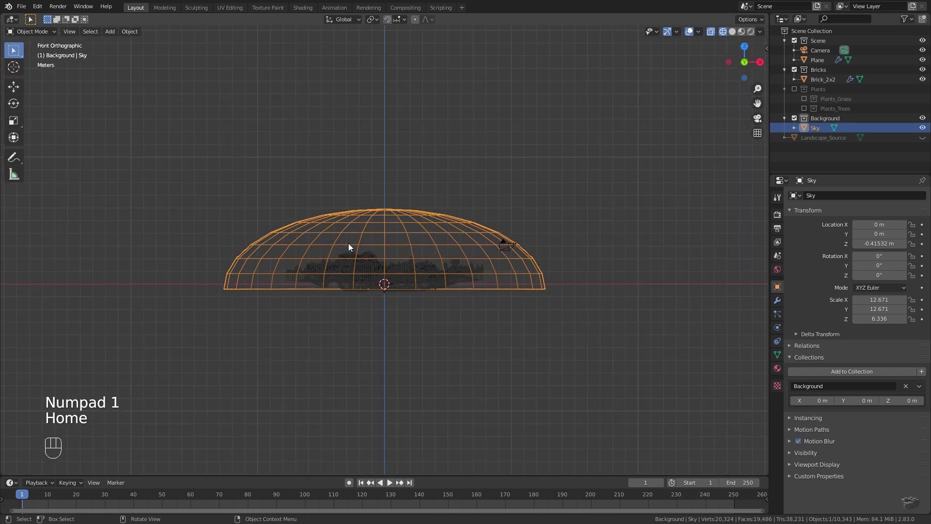
scroll(359, 262, up, 4)
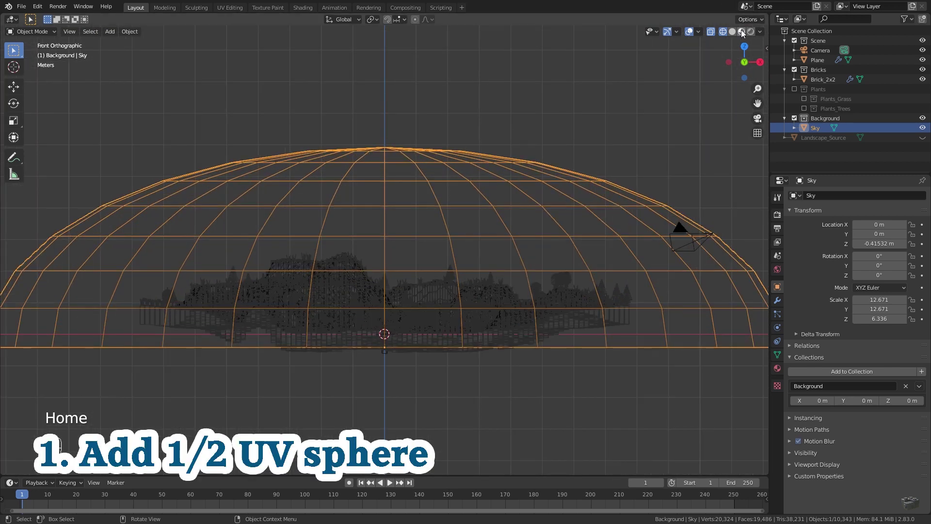
click(742, 32)
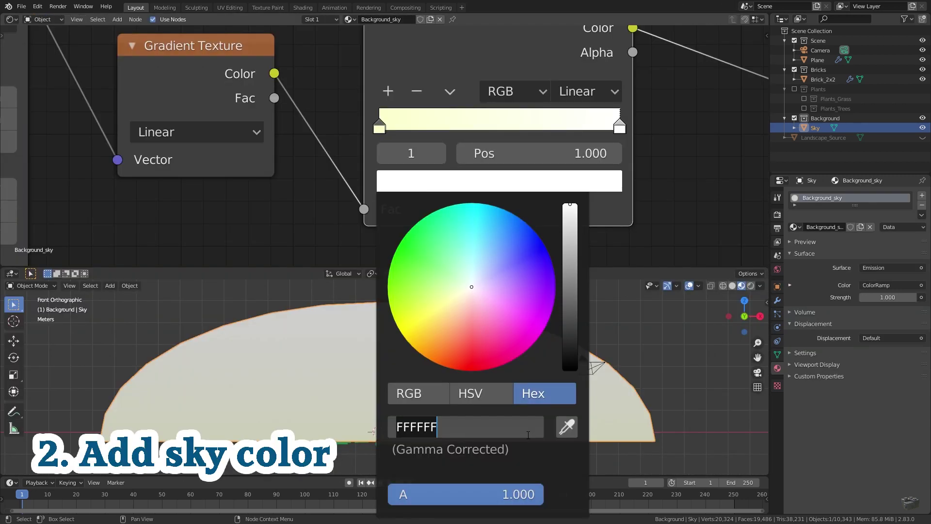
text(4E6EFF)
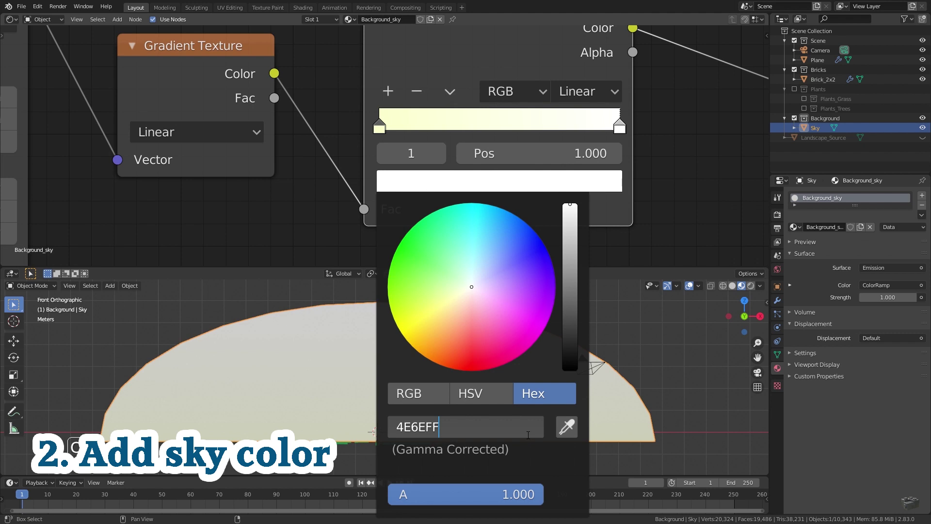
key(Return)
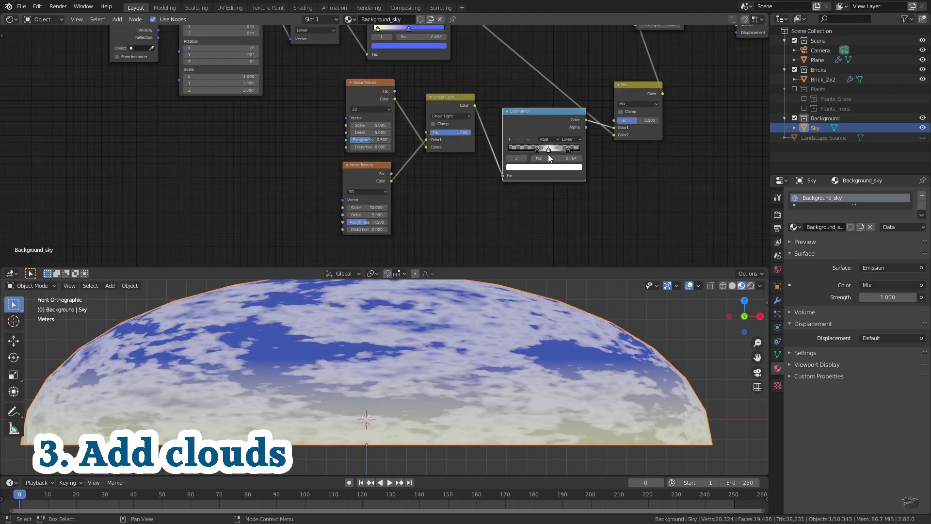
mouse_move(548, 150)
mouse_down()
mouse_move(559, 150)
mouse_move(539, 150)
mouse_up()
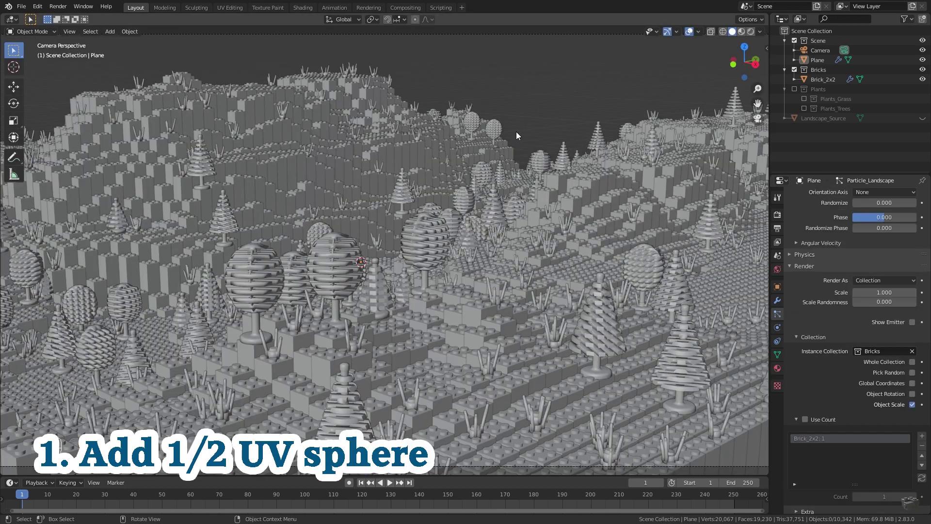
Add a UV sphere from the front view and scale it up greatly.
key(KP_1)
key(shift+a)
mouse_move(473, 208)
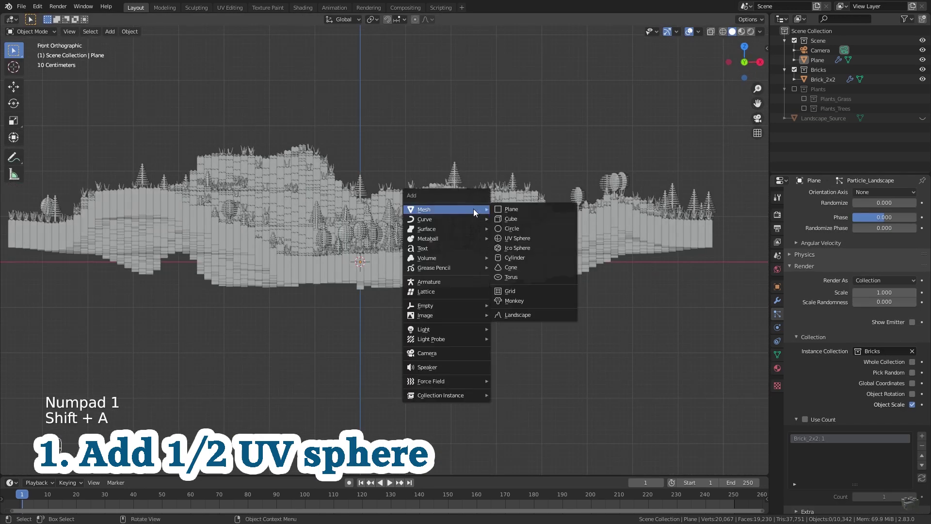
click(525, 238)
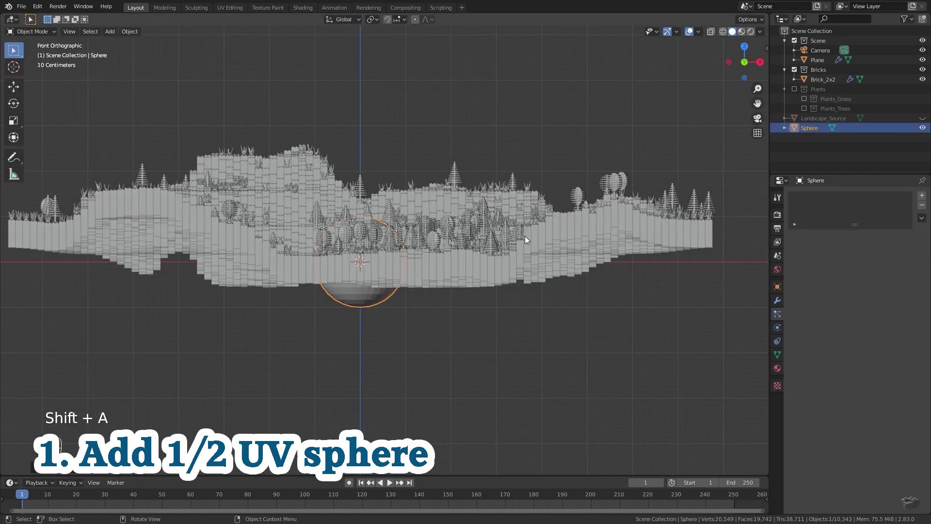
scroll(488, 273, down, 3)
key(s)
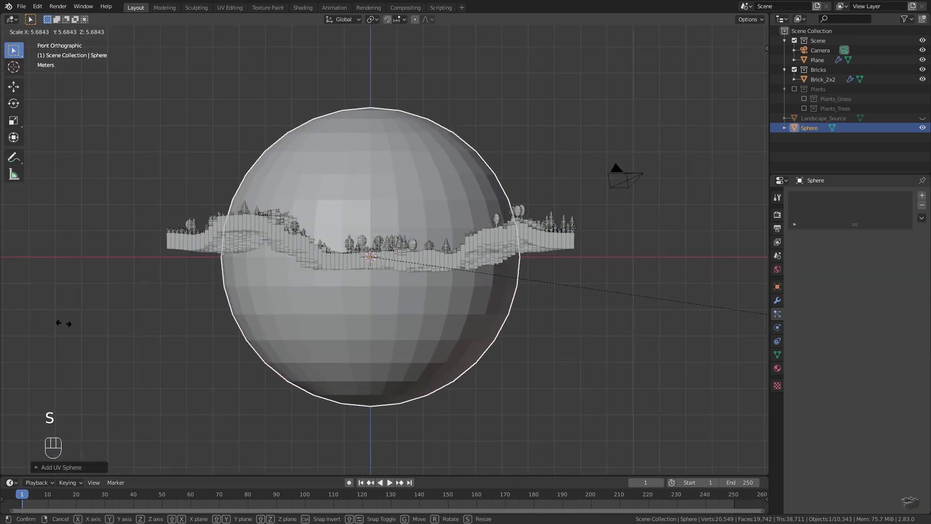
click(566, 324)
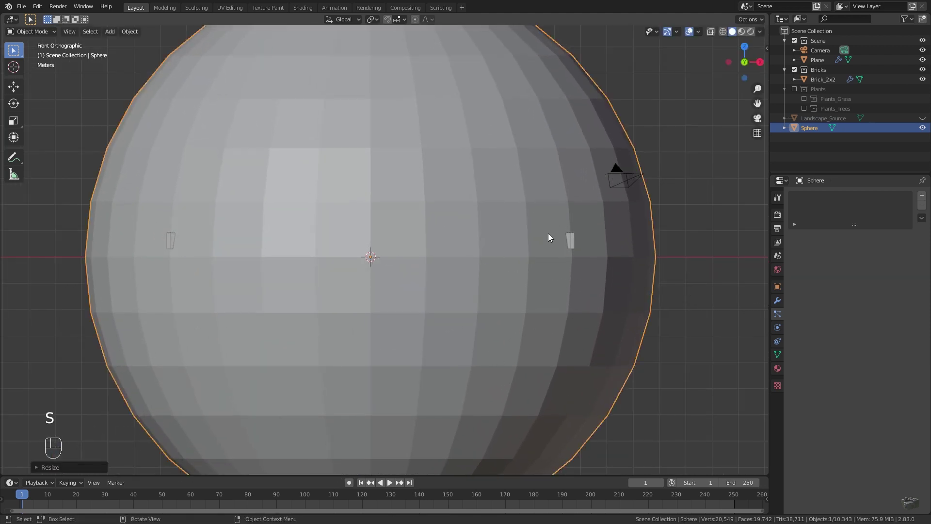
Check the sphere in perspective and enlarge it slightly more to enclose the landscape.
middle_drag(548, 236, 378, 398)
scroll(437, 357, down, 5)
key(s)
click(493, 383)
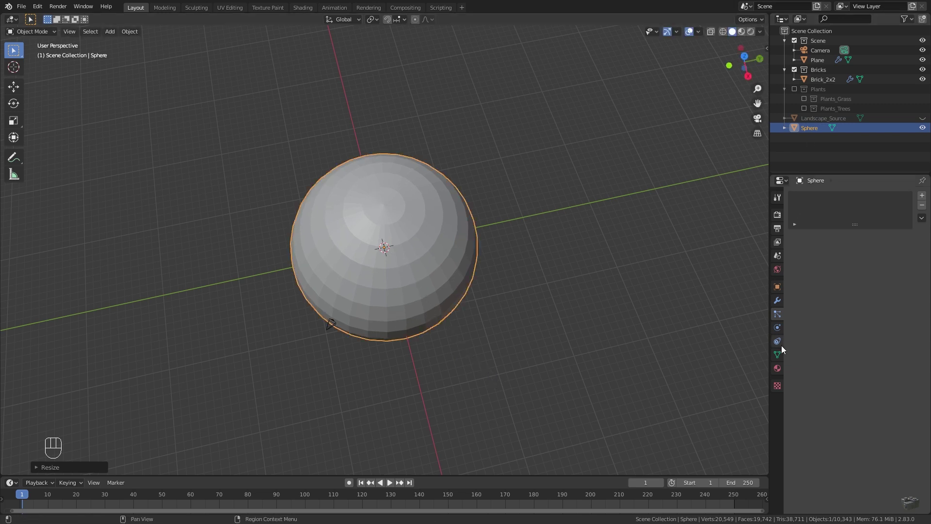
Rename the sphere to 'Sky' in Object Properties.
click(777, 287)
click(841, 196)
text(Sky)
key(Return)
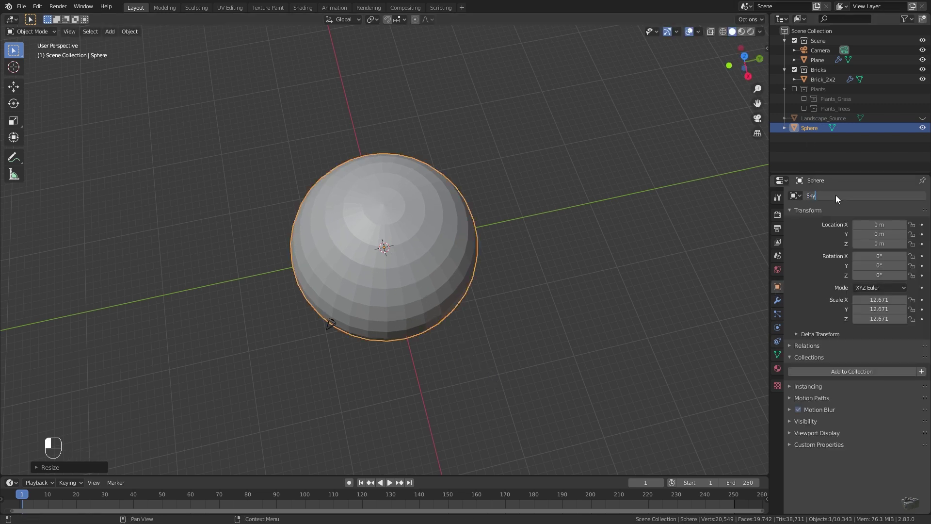
Create a new collection named 'Background' and move Sky into it.
click(923, 19)
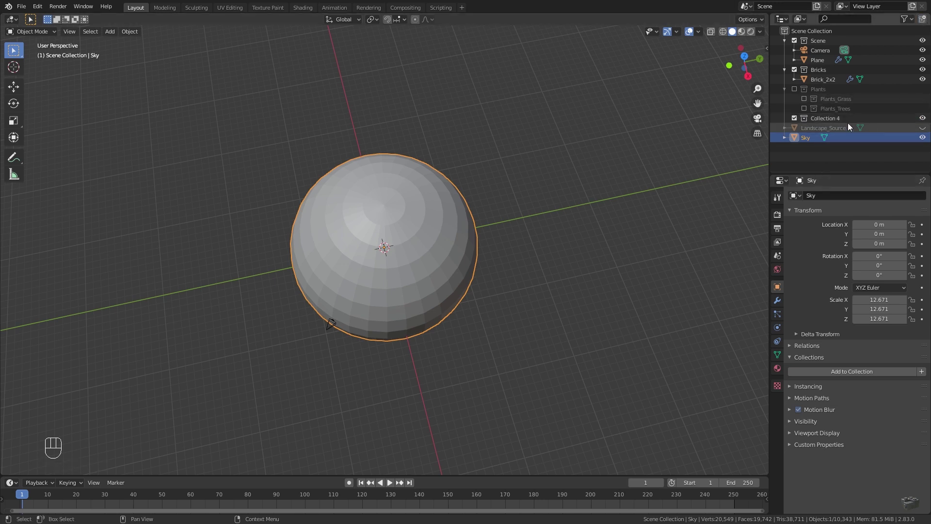
double_click(836, 118)
text(Background)
key(Return)
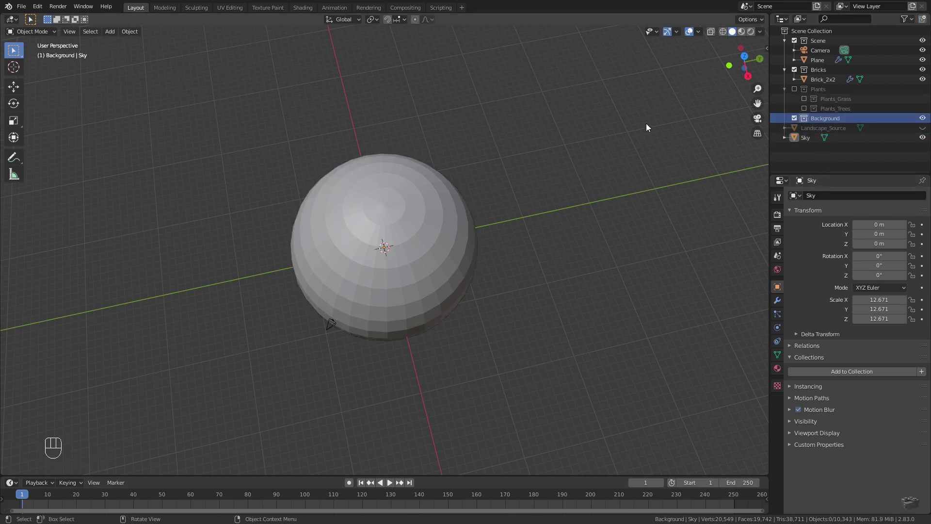
drag(800, 137, 817, 119)
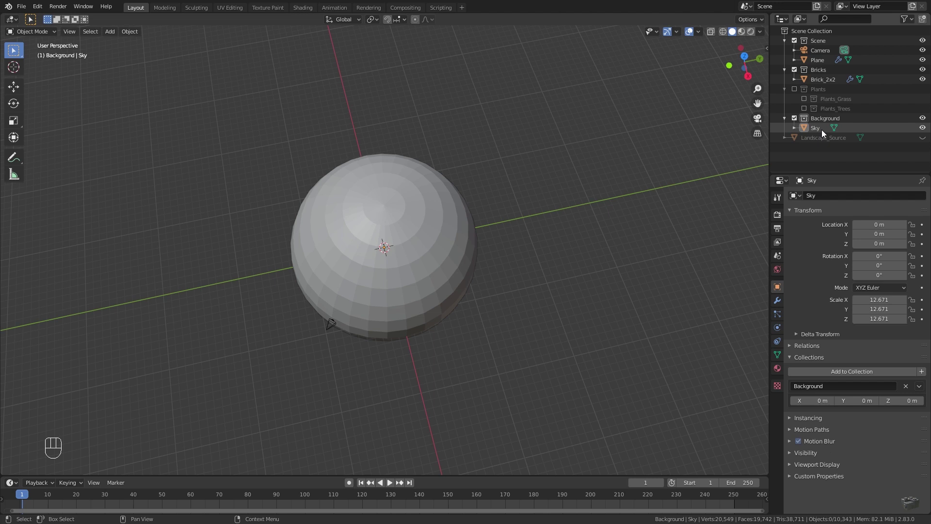
Scale the Sky sphere to 0.5 along Z, halving its height.
click(469, 223)
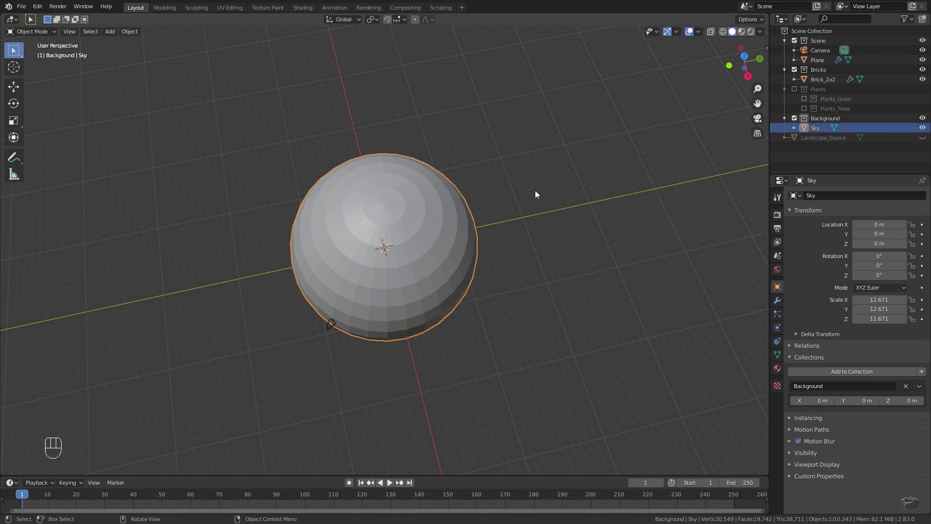
key(KP_1)
text(sz0.)
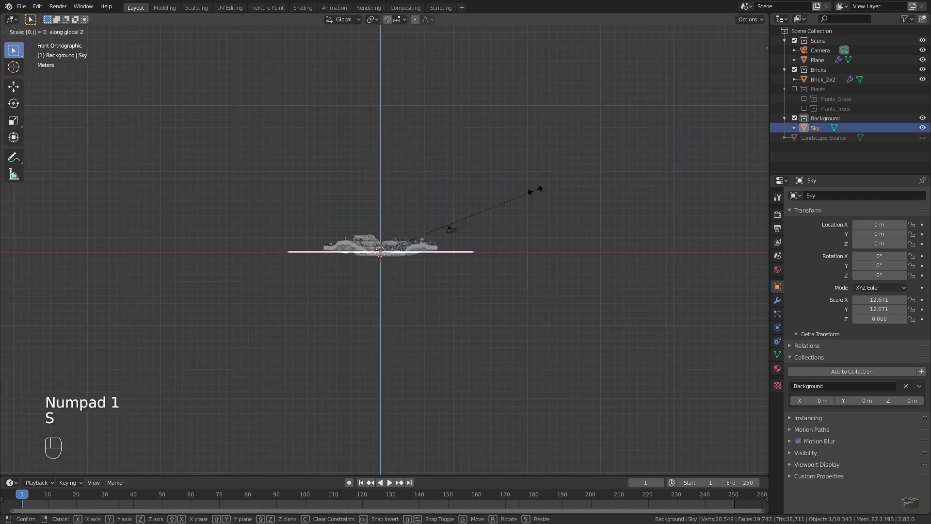
text(5)
click(536, 189)
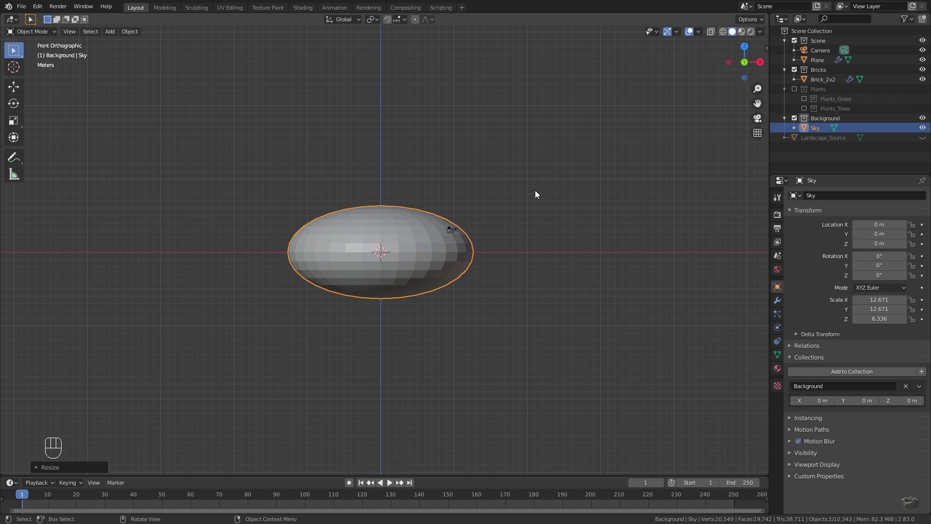
In wireframe Edit Mode, box-select and delete the sphere's lower-half vertices.
click(722, 31)
key(KP_1)
key(Home)
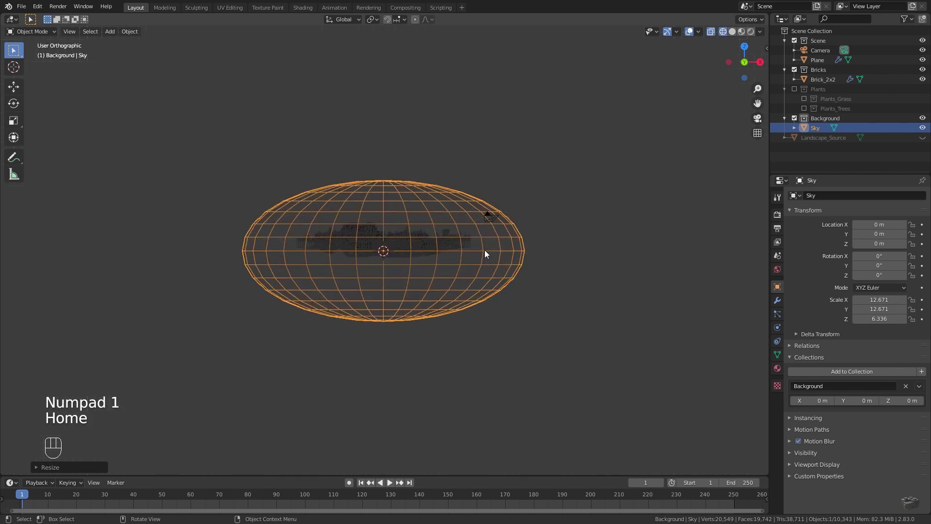
key(Tab)
click(389, 346)
key(b)
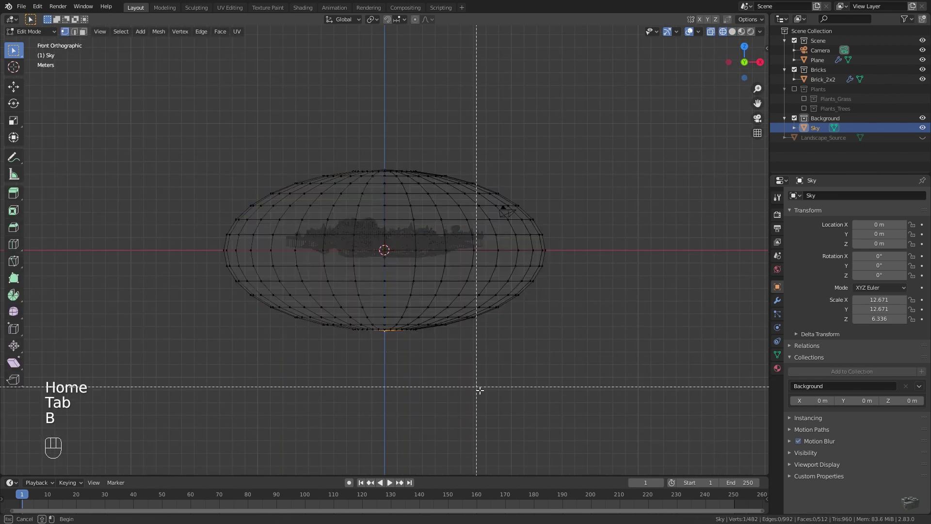
drag(478, 388, 214, 291)
key(b)
drag(564, 379, 171, 260)
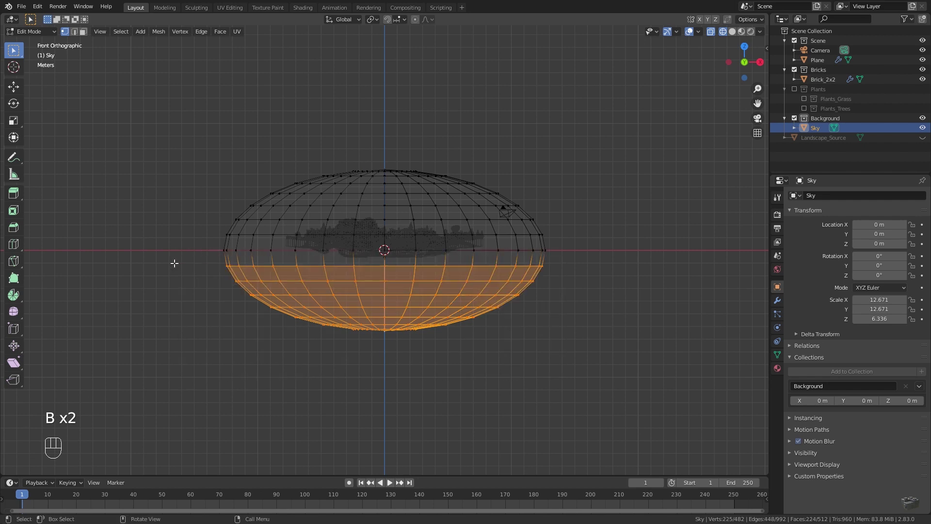
key(Delete)
click(171, 261)
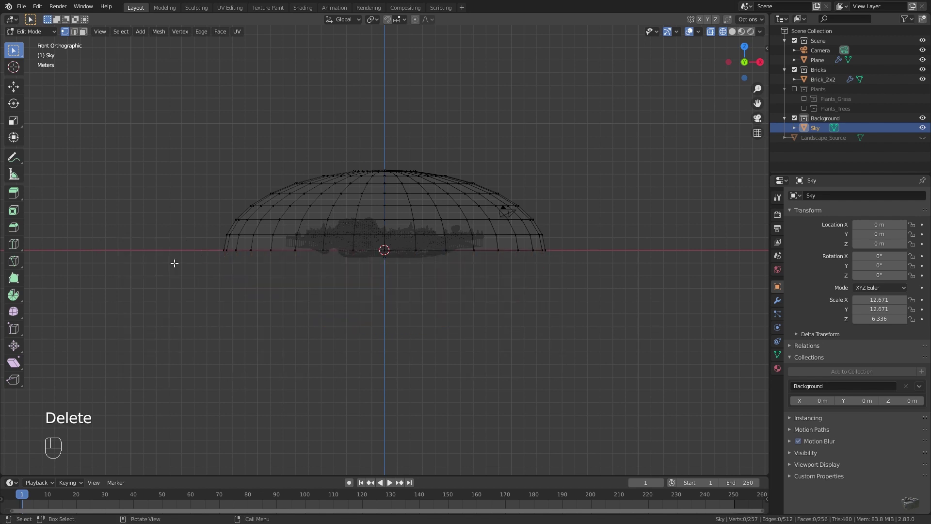
key(Tab)
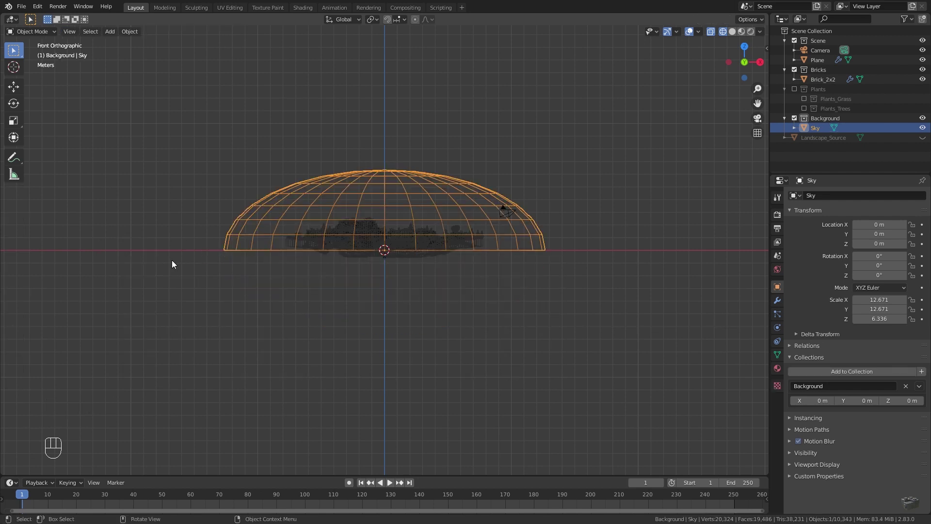
Through the camera view, lower the Sky dome along Z to -0.41532 m.
key(KP_0)
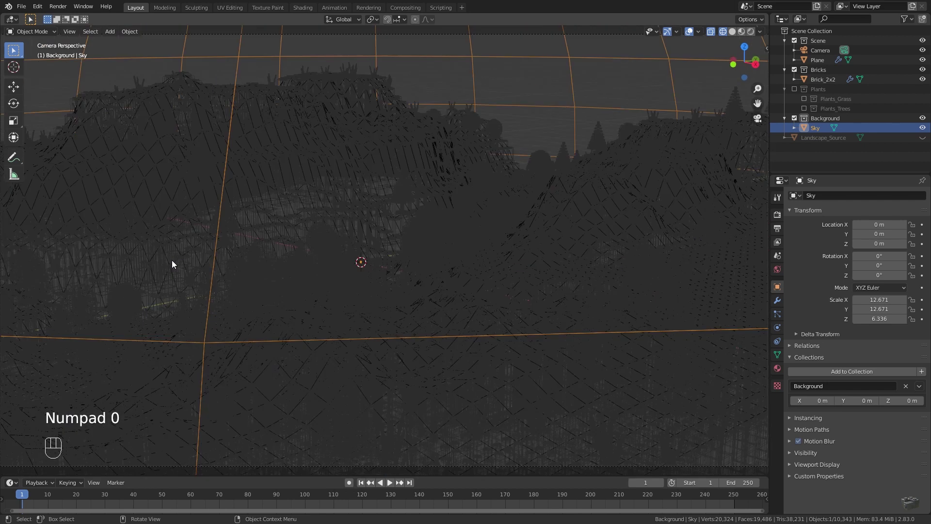
key(g)
key(z)
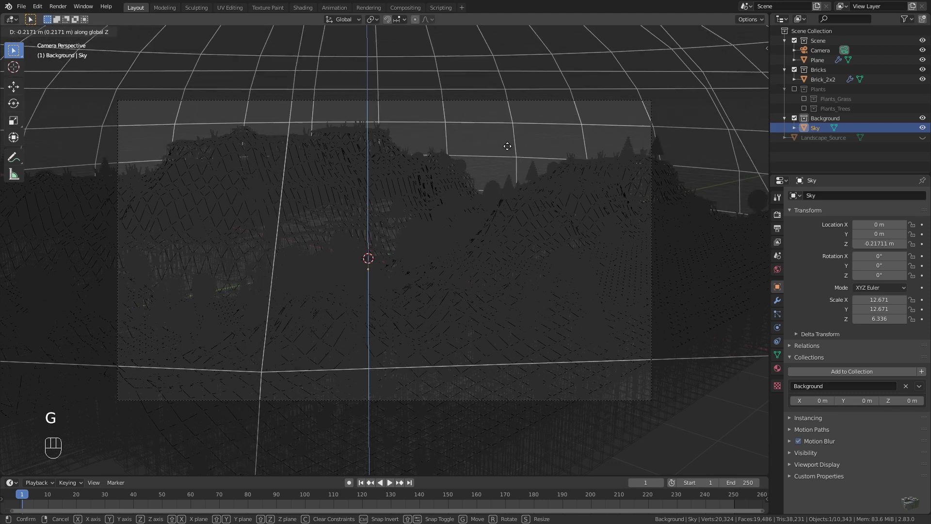
click(507, 154)
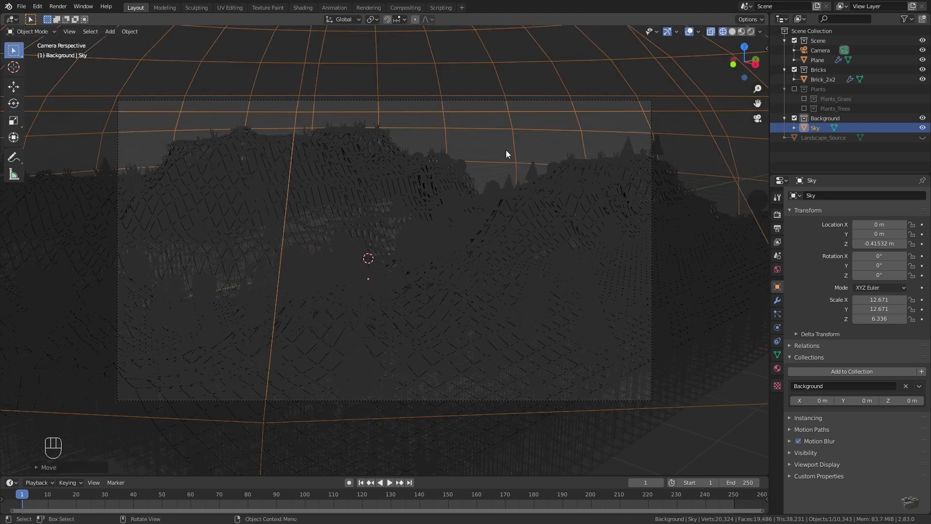
key(Home)
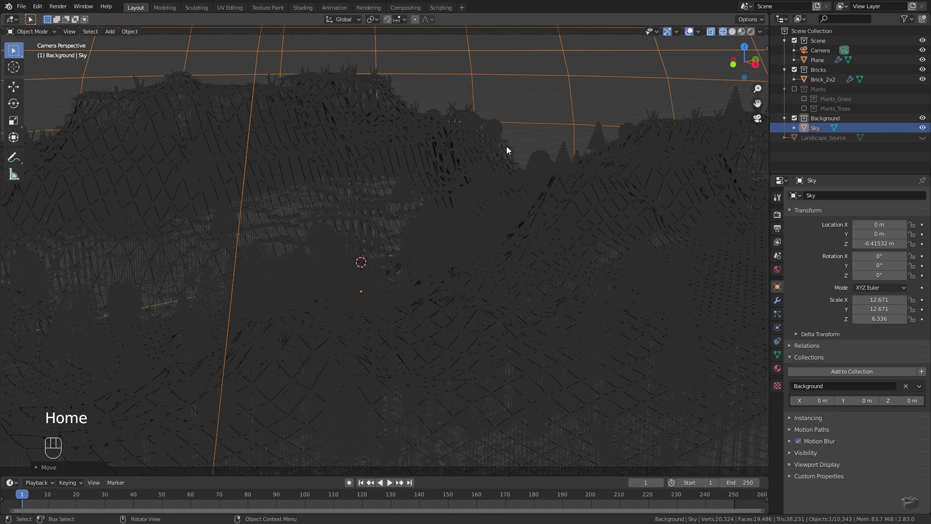
Shade the Sky dome smooth and recalculate all its normals to point inside.
click(130, 32)
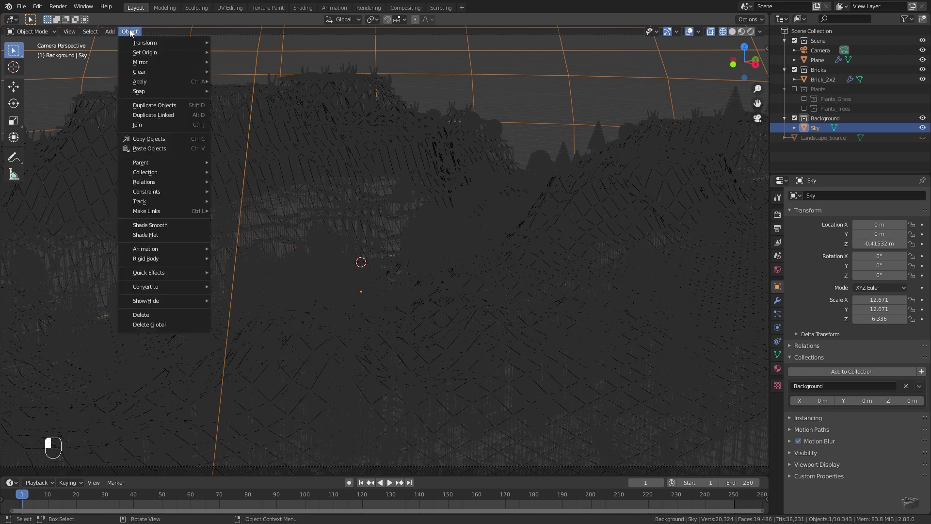
click(175, 226)
key(Tab)
key(a)
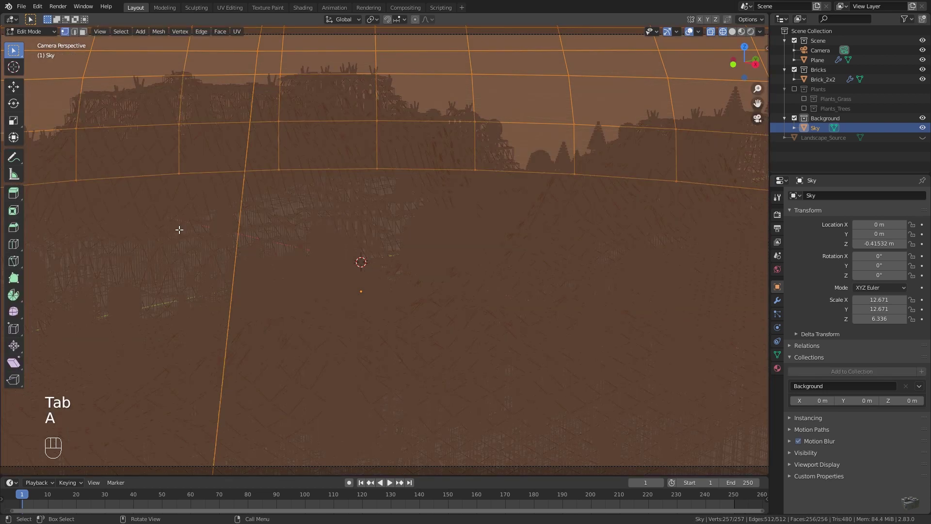
click(159, 32)
click(159, 32)
mouse_move(209, 190)
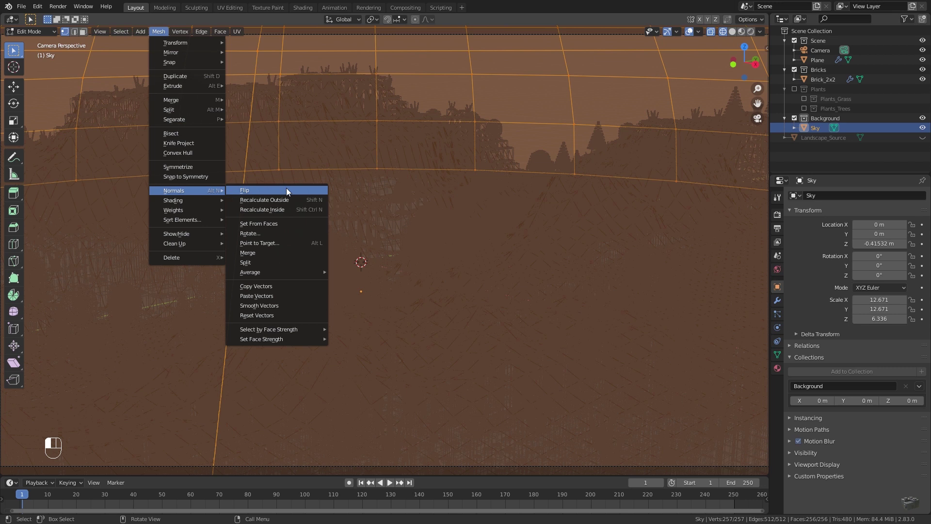
click(291, 209)
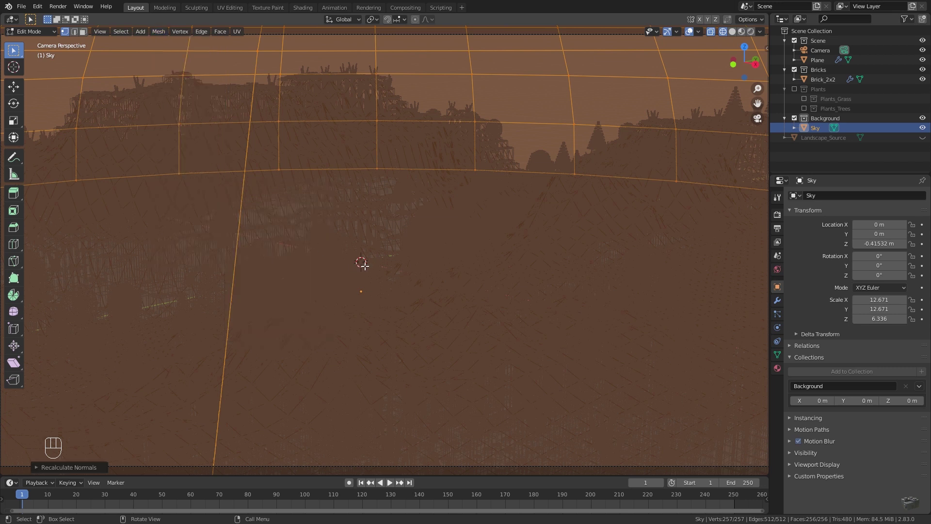
key(Tab)
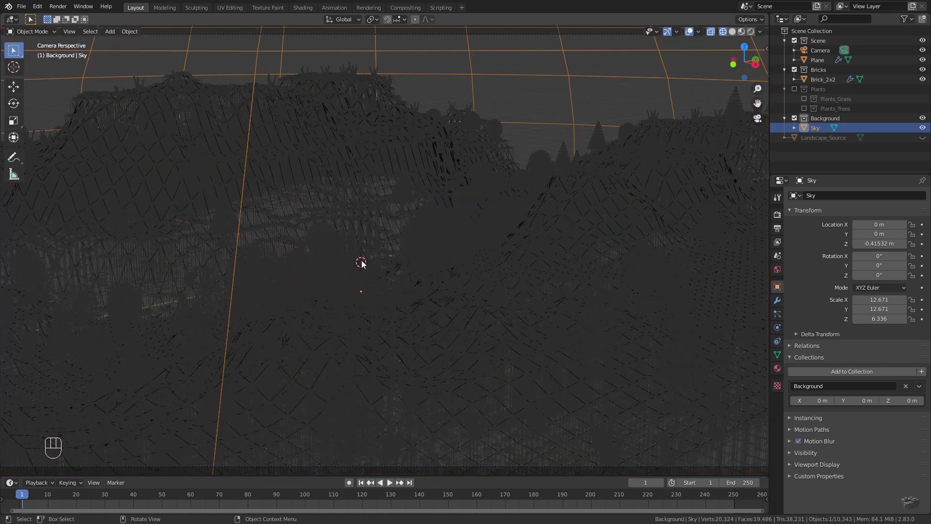
Frame the Sky dome from the front in Material Preview shading.
key(KP_1)
key(Home)
scroll(361, 260, up, 5)
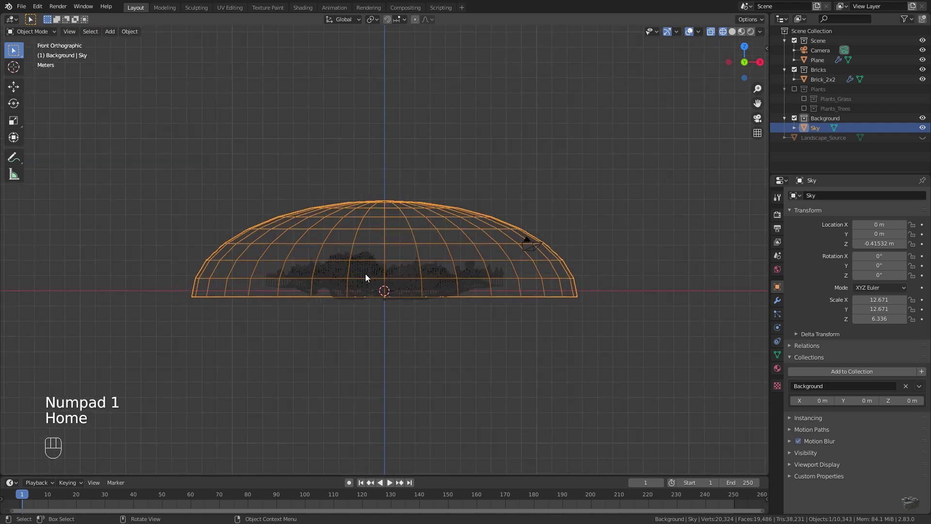
click(742, 32)
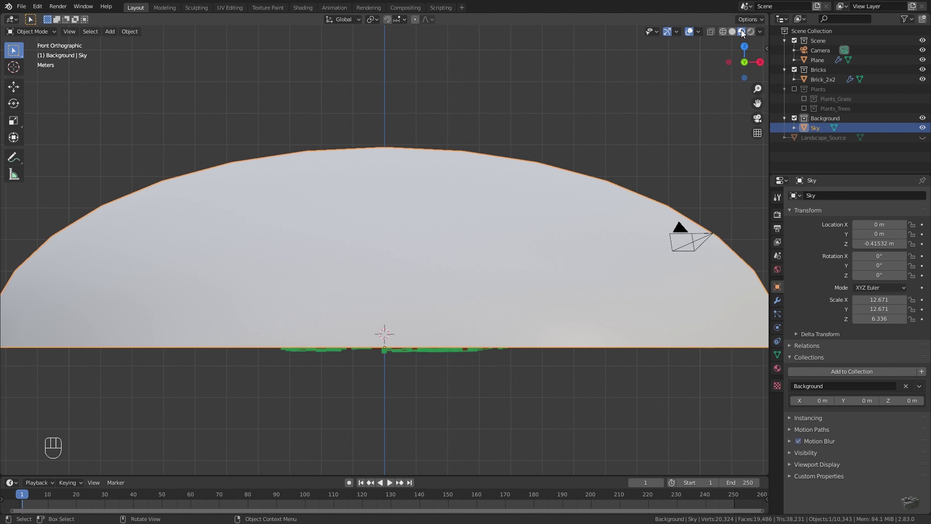
Give the Sky dome a new material named 'Background_sky' and split the viewport in two.
click(778, 368)
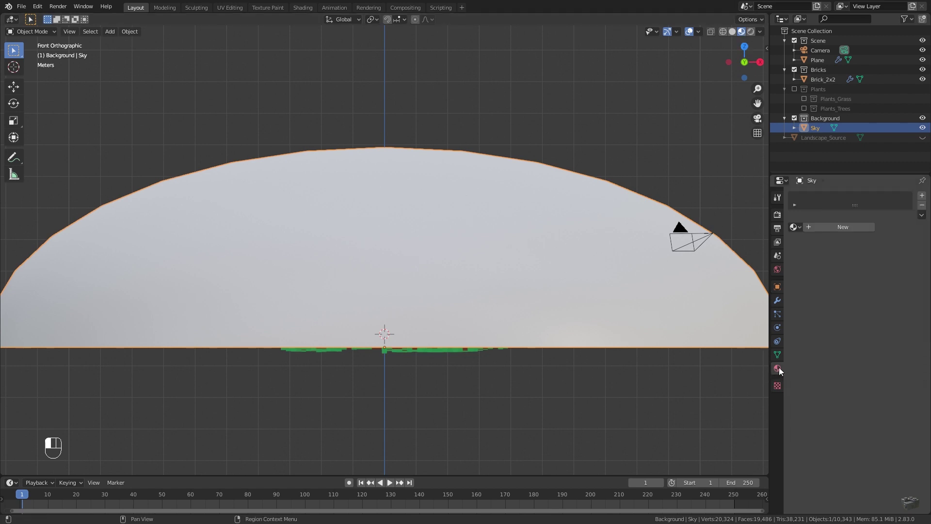
click(818, 225)
double_click(825, 226)
text(Background_sky)
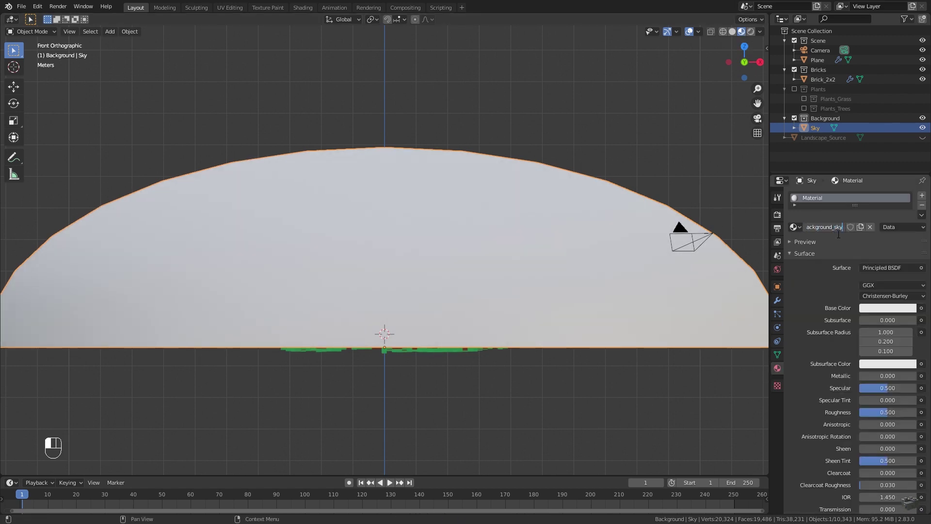
key(Return)
drag(771, 18, 456, 266)
Turn the top area into the Shader Editor and frame all nodes.
click(12, 20)
click(34, 87)
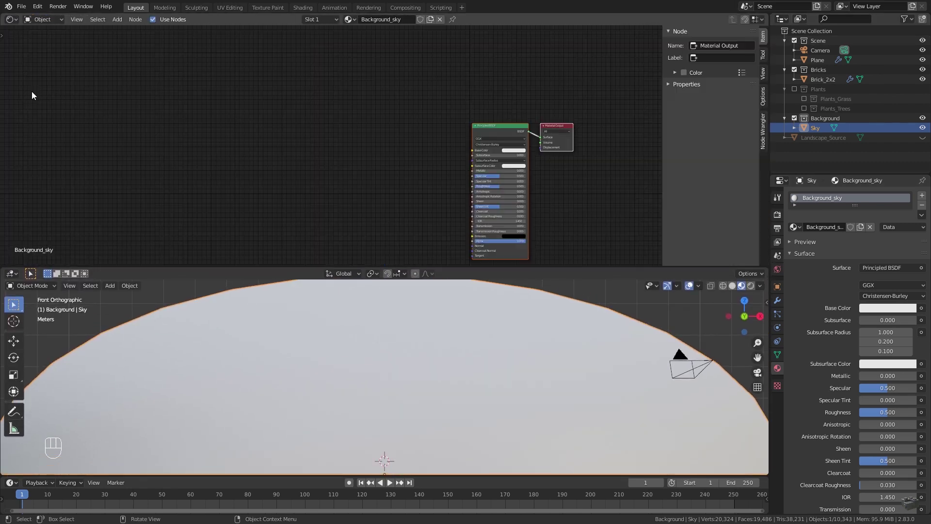
key(Home)
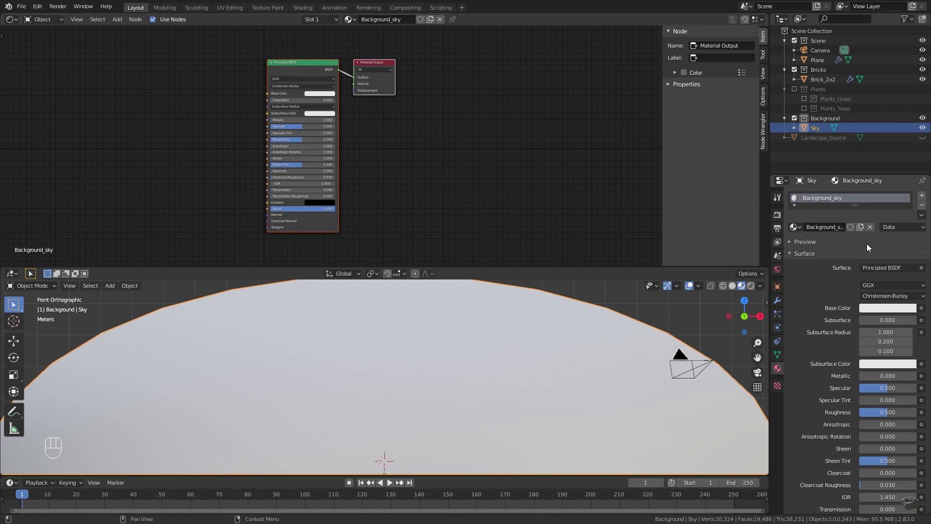
Replace the material's Principled BSDF surface shader with Emission.
click(908, 268)
click(818, 333)
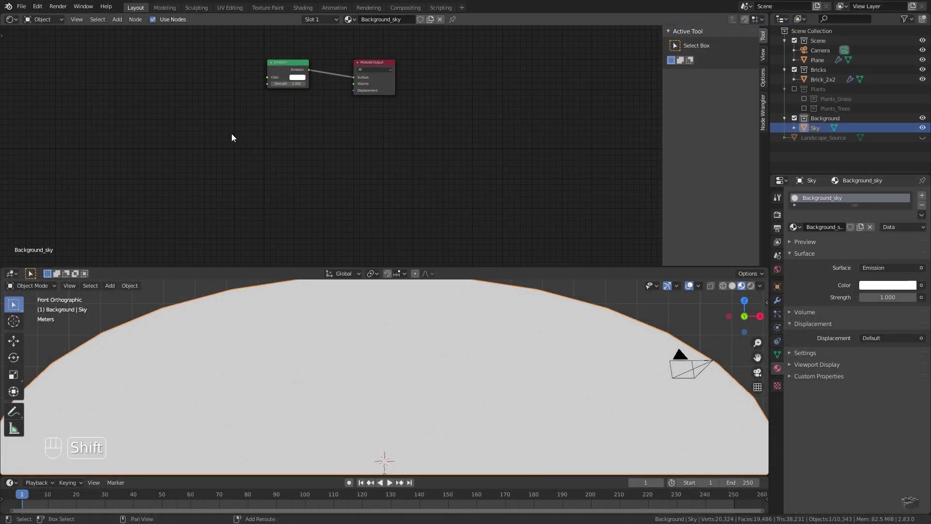
key(shift+a)
click(225, 132)
Add a ColorRamp node and connect its Color to the Emission Color input.
text(ramp)
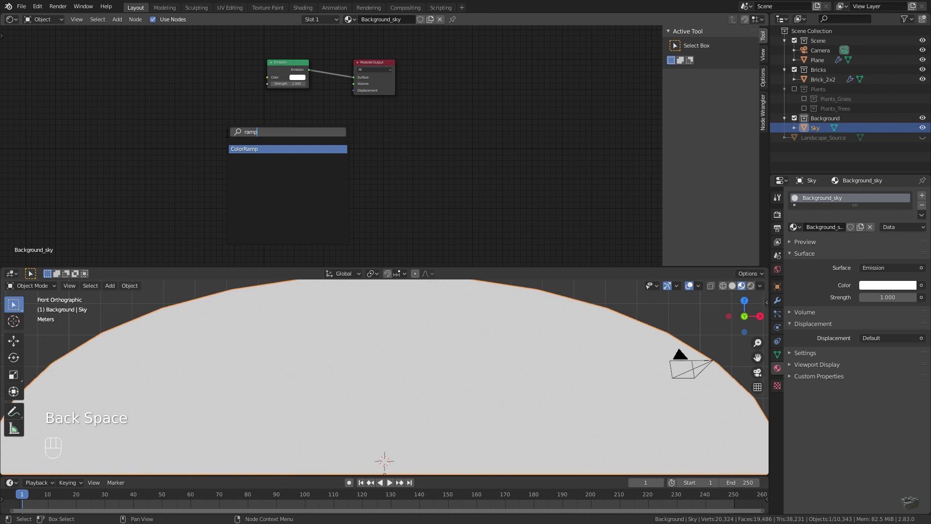
click(281, 149)
click(209, 72)
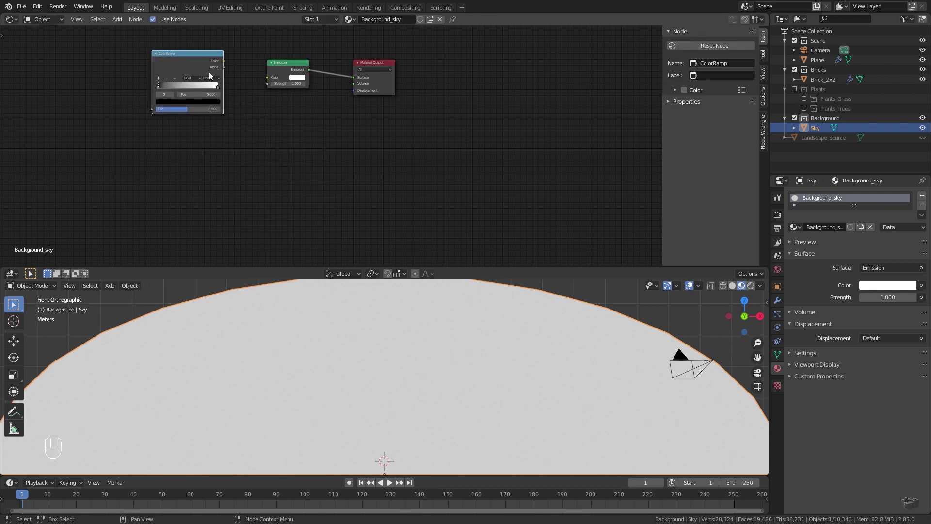
drag(223, 61, 268, 77)
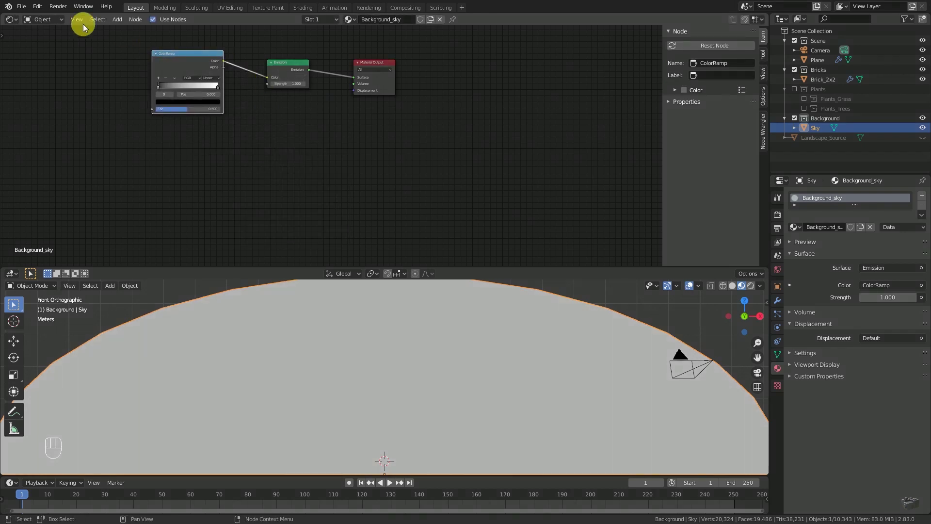
Search the Preferences add-ons list for 'node' to enable Node Wrangler.
click(37, 6)
click(70, 146)
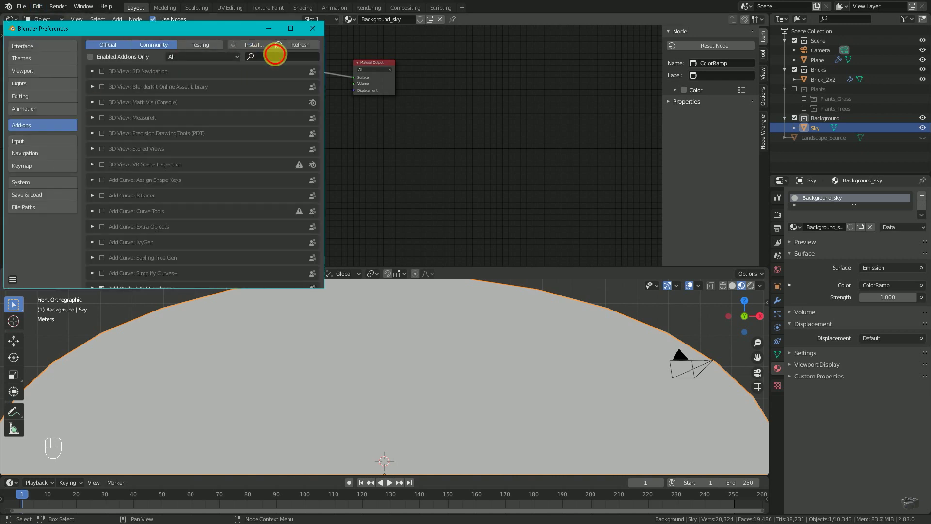
click(276, 58)
text(node)
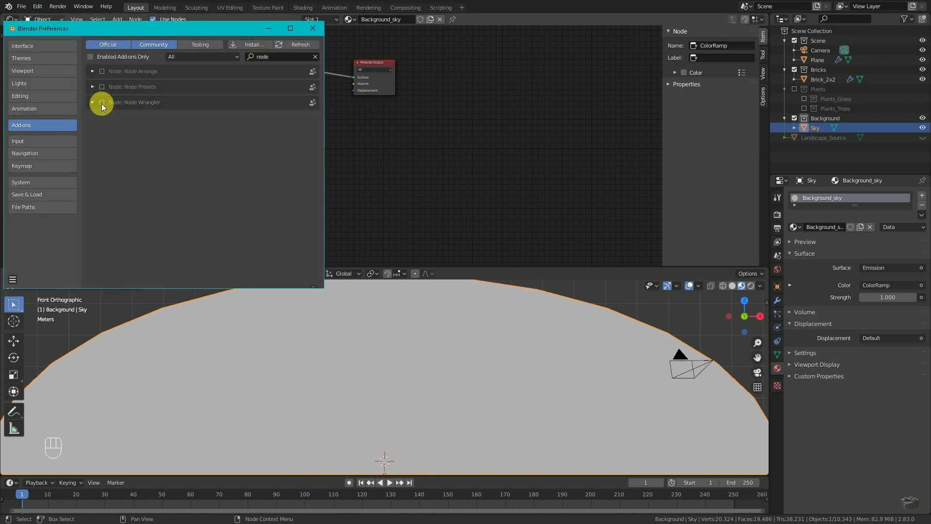
click(315, 27)
Add Texture Coordinate and Mapping nodes, delete Image Texture, and link Mapping Vector to ColorRamp Fac.
key(n)
key(Home)
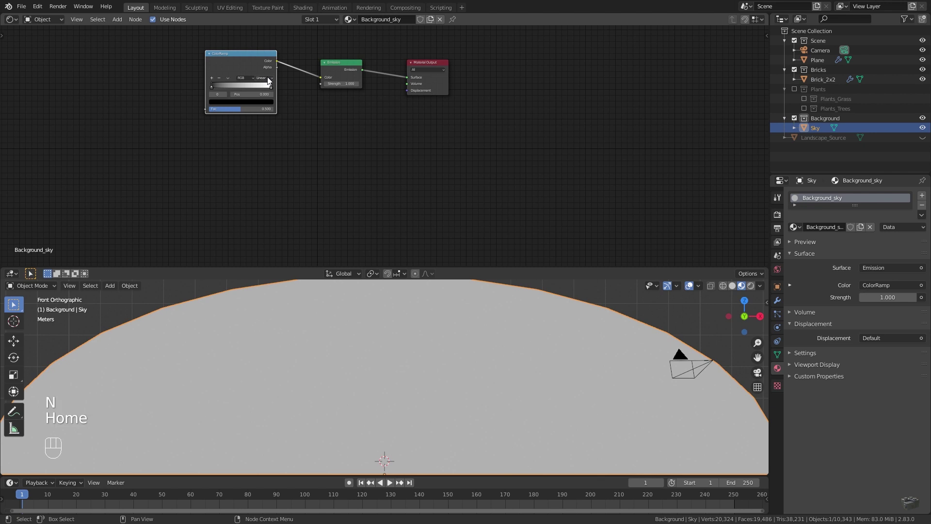
key(ctrl+t)
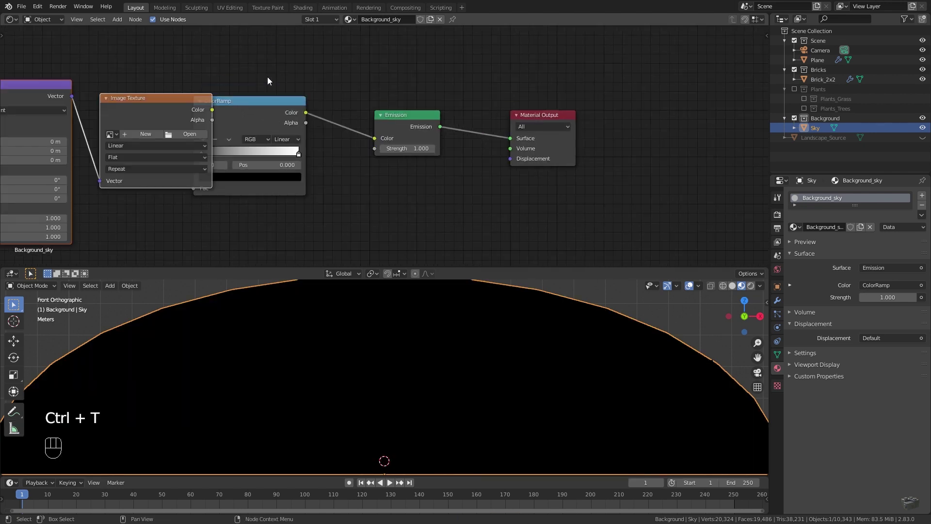
key(Home)
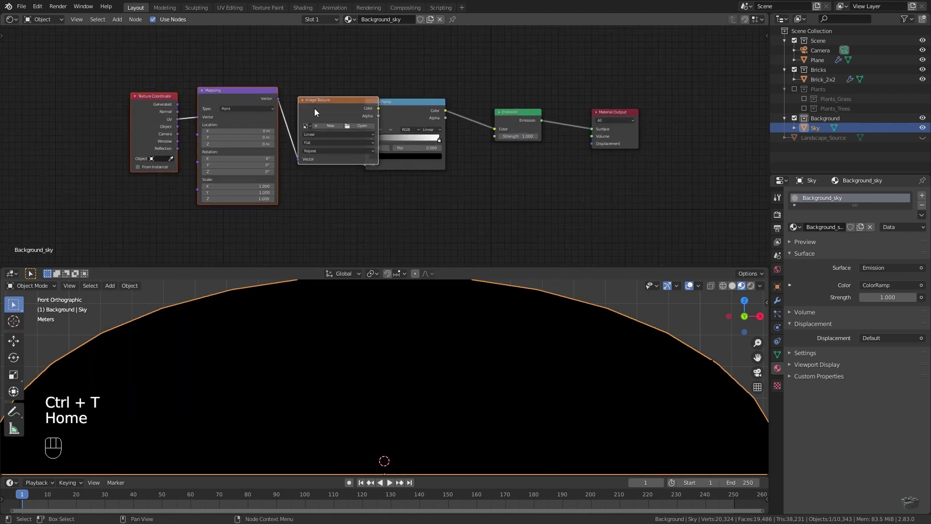
click(314, 101)
key(Delete)
drag(278, 98, 365, 167)
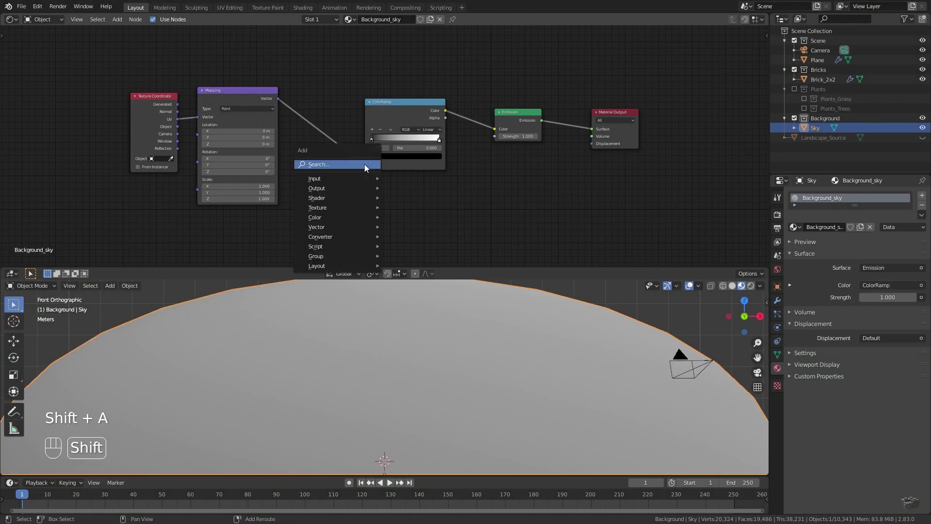
Insert a Gradient Texture between Mapping and ColorRamp, driven by Generated coordinates instead of UV.
click(365, 164)
text(gradien)
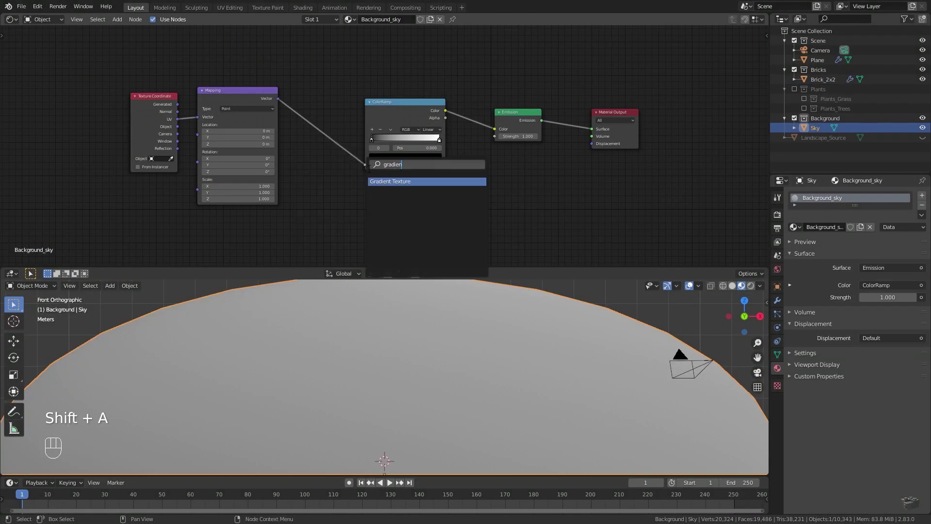
key(Return)
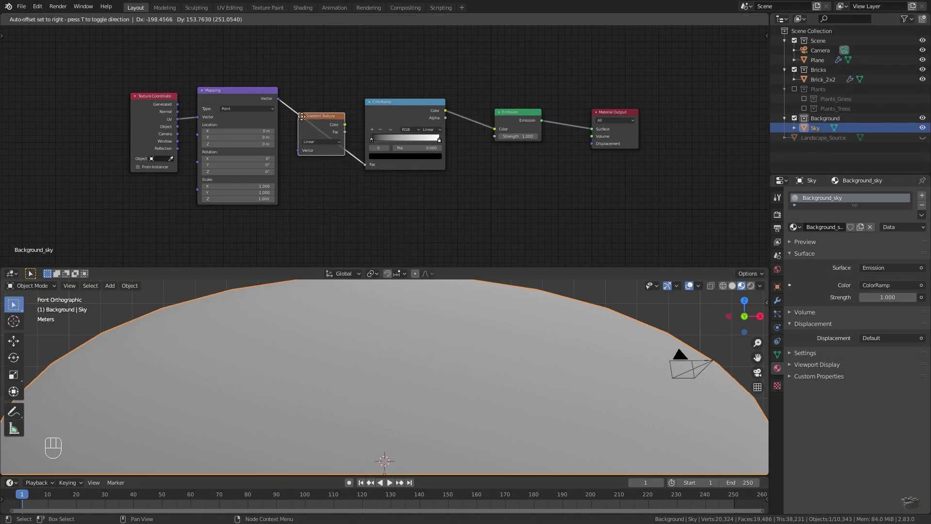
click(297, 112)
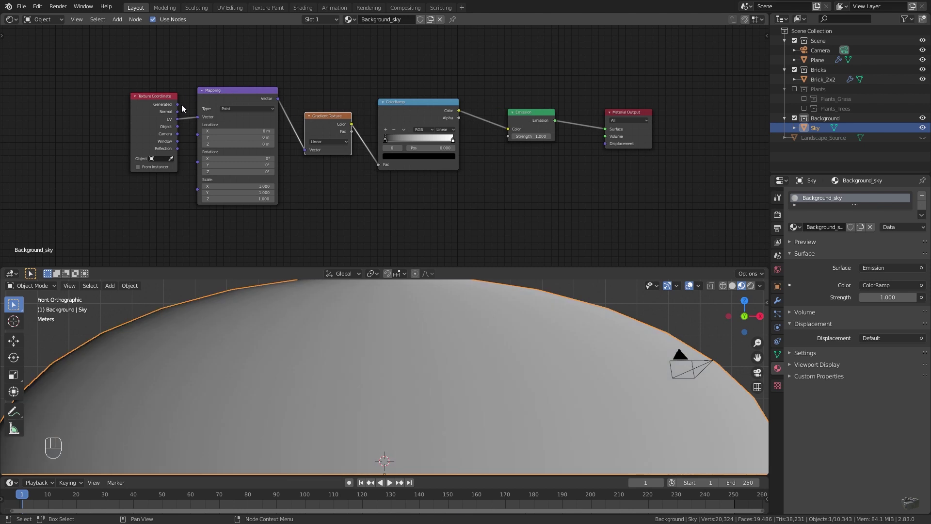
drag(178, 104, 197, 117)
Set Mapping Rotation Y to 90° and frame the whole dome in front view.
middle_drag(437, 320, 456, 392)
scroll(426, 399, down, 3)
middle_drag(428, 446, 442, 379)
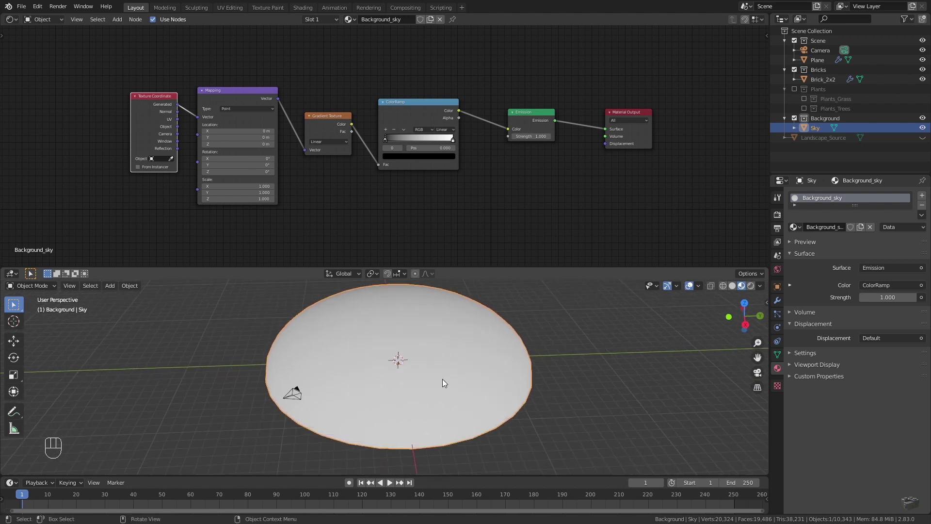
click(266, 165)
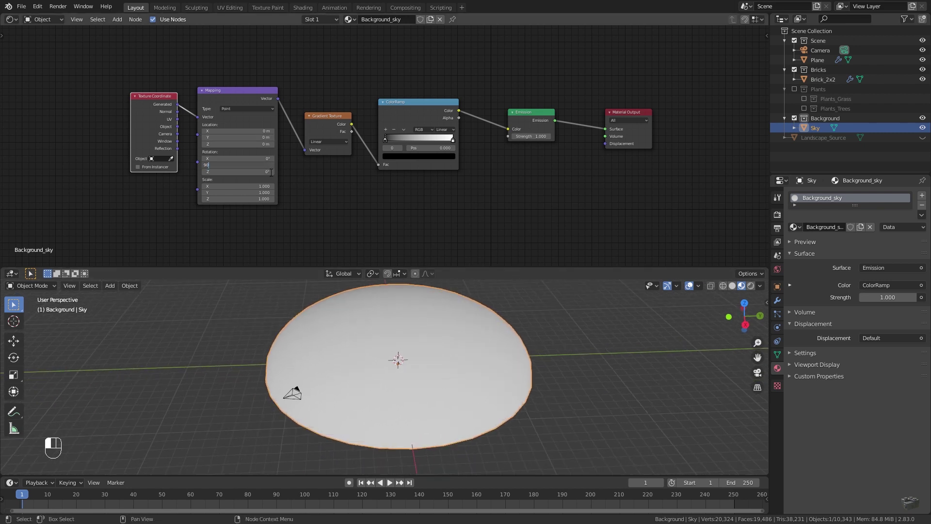
key(Return)
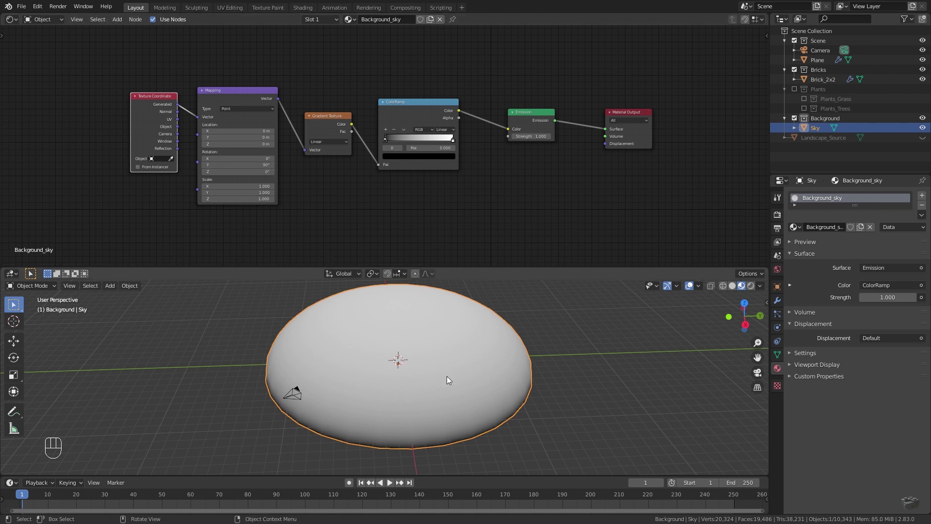
key(KP_1)
scroll(383, 335, up, 4)
scroll(383, 335, down, 4)
shift+middle_drag(380, 305, 424, 393)
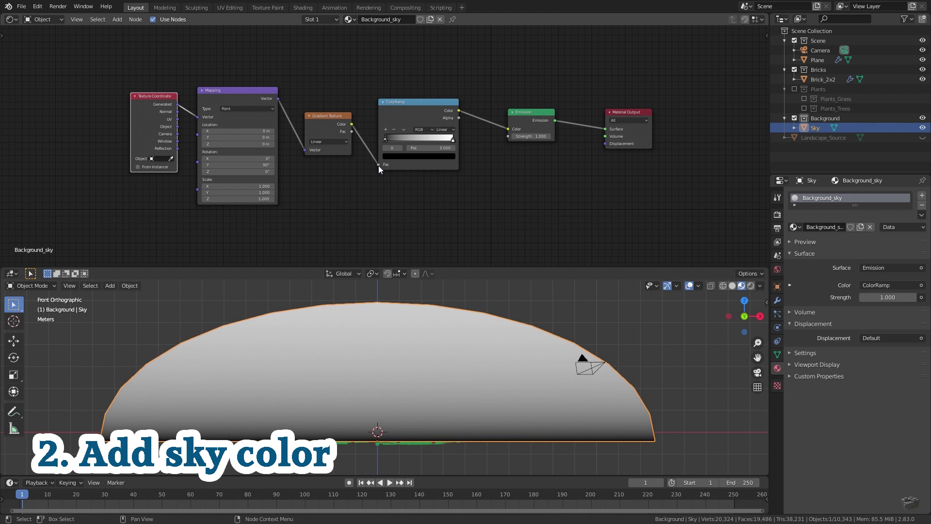
Set the ColorRamp's left stop to pale yellow hex FAFFCA.
scroll(385, 145, up, 5)
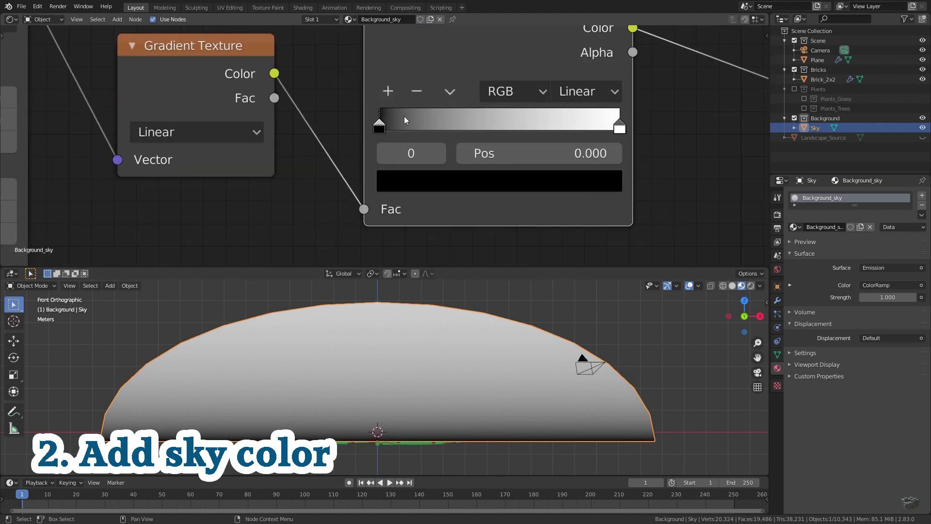
click(426, 185)
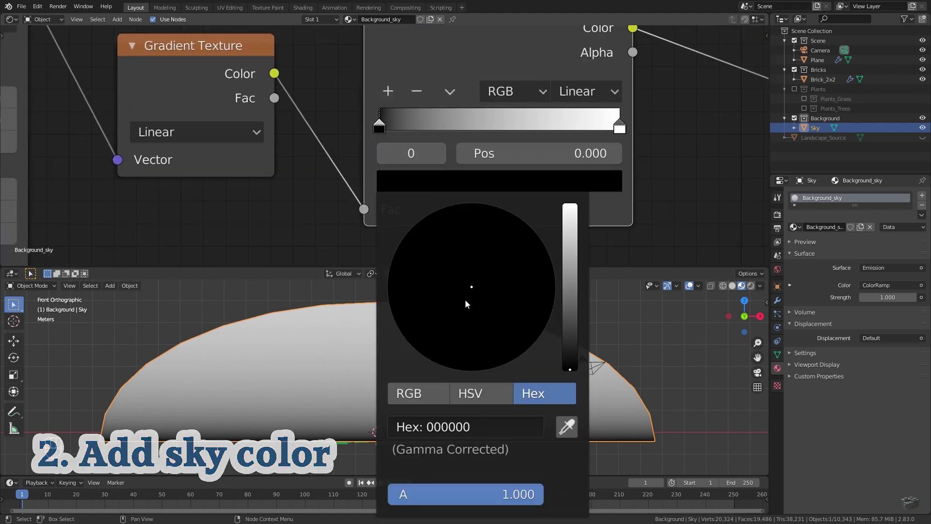
click(495, 427)
text(FAFFCA)
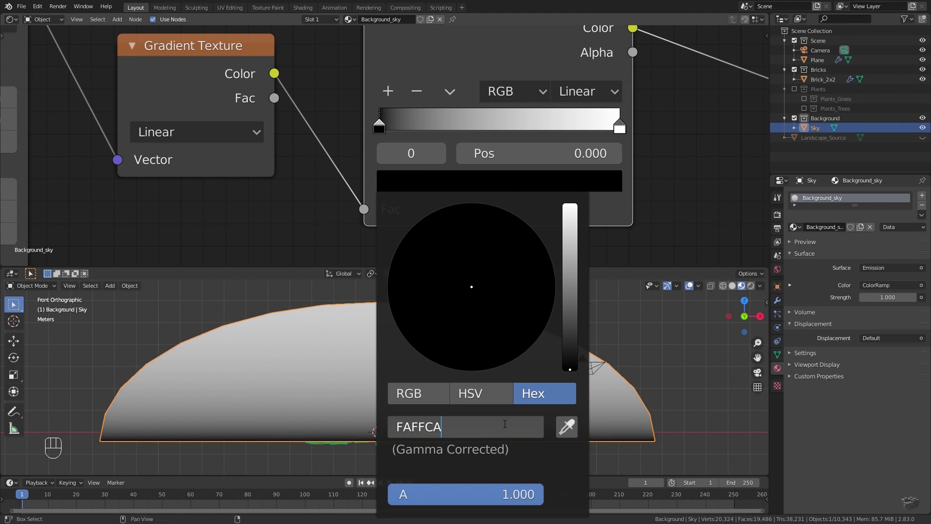
key(Return)
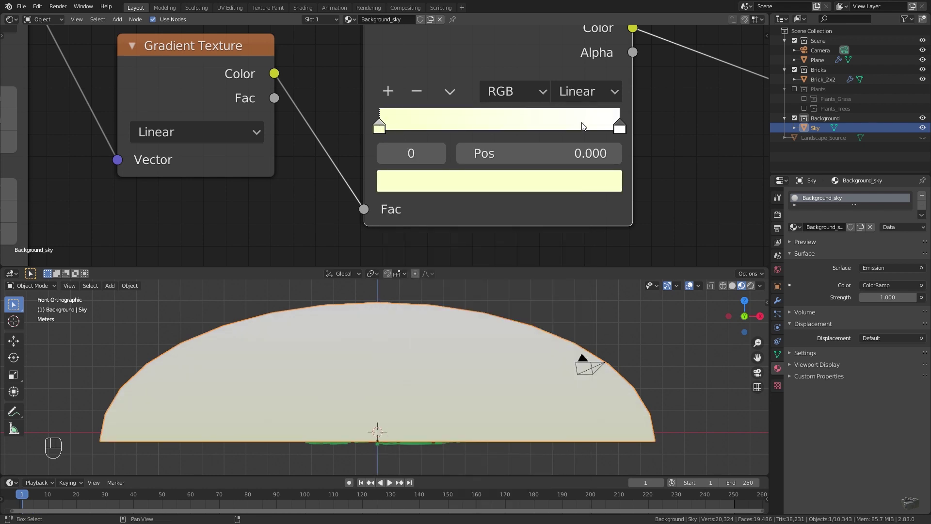
Set the ColorRamp's right stop to blue hex 4E6EFF.
click(621, 132)
click(595, 181)
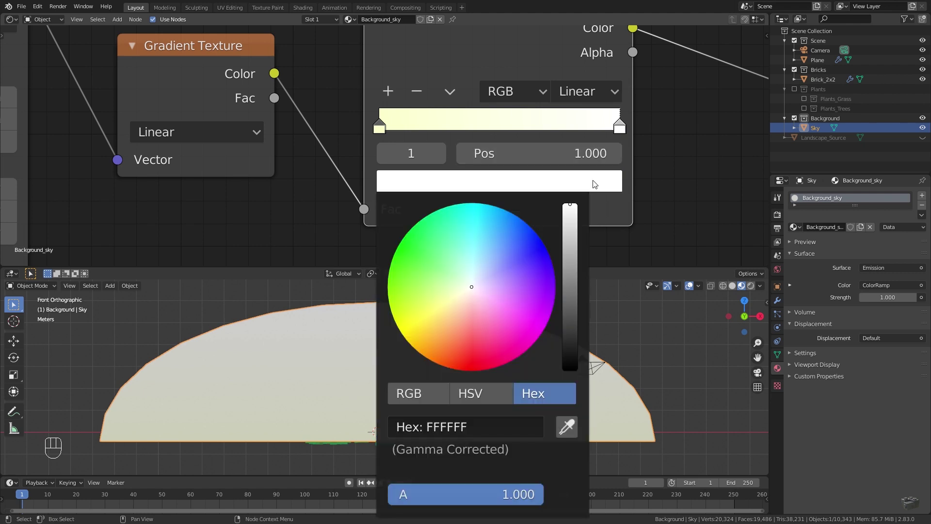
click(525, 426)
text(4E6EFF)
key(Return)
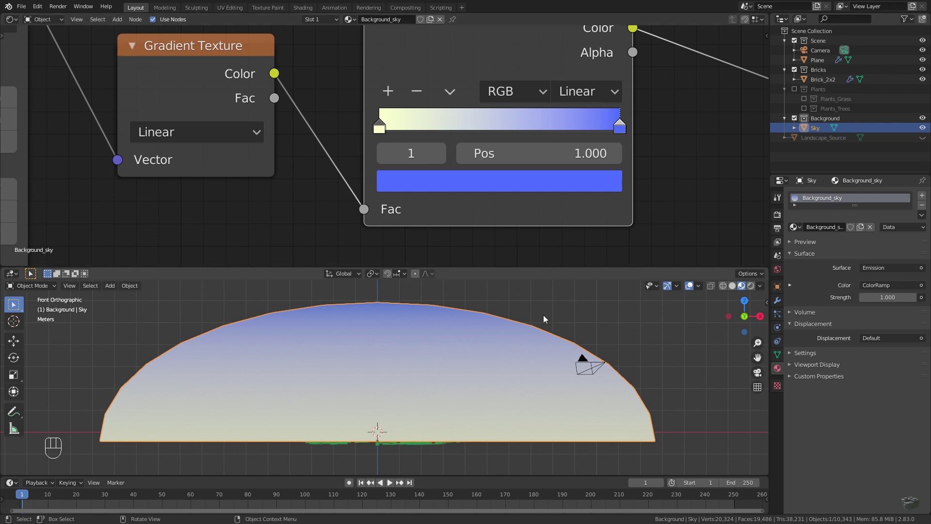
key(KP_0)
Enlarge the Sky dome in camera view and lower it along Z.
key(s)
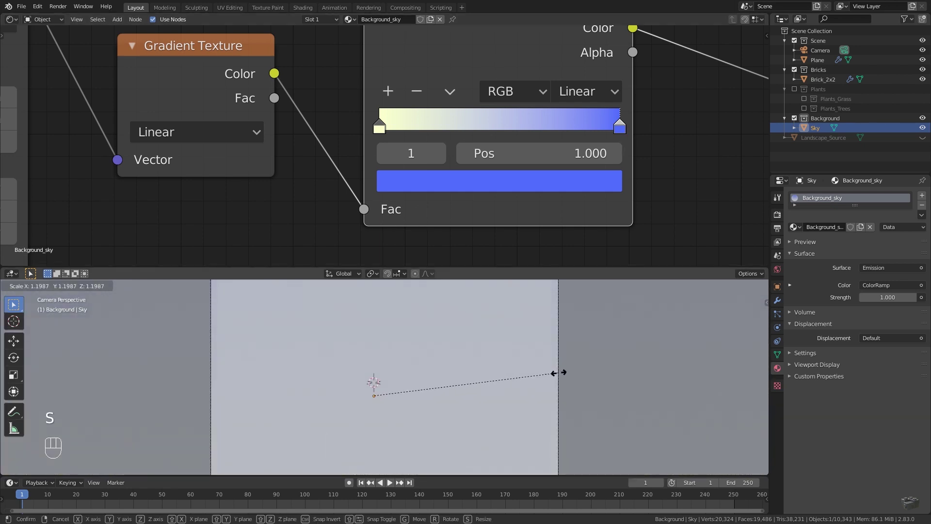
mouse_move(558, 371)
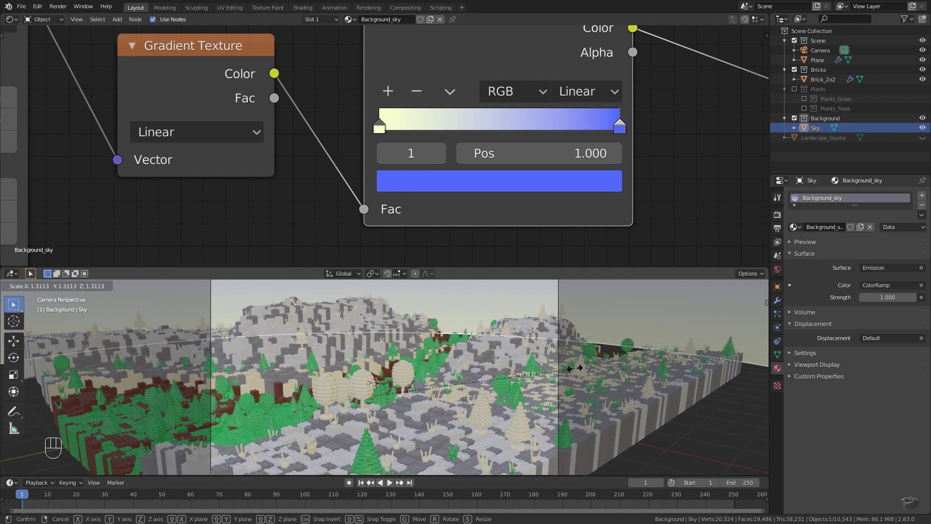
click(574, 368)
key(g)
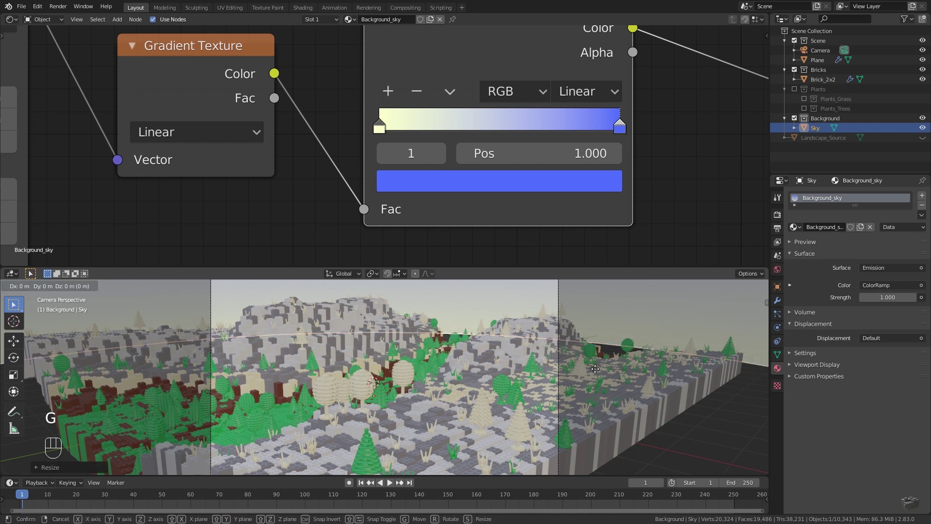
key(z)
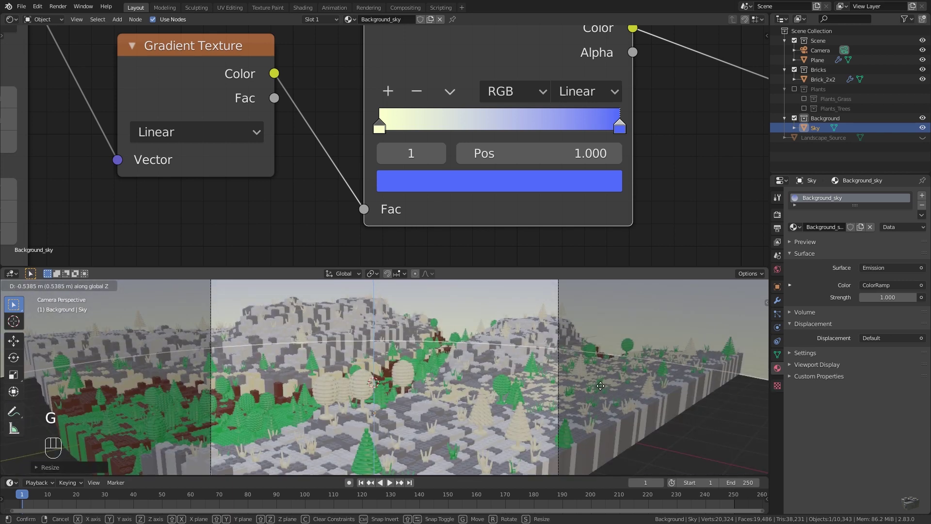
click(600, 394)
Rescale the sky again and slide the ramp stops to about 0.055 and 0.409.
key(s)
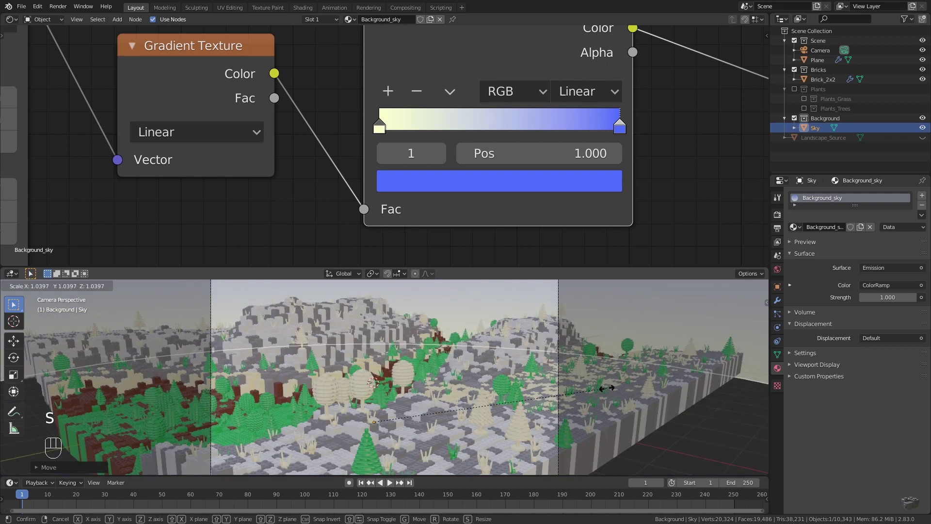
click(607, 392)
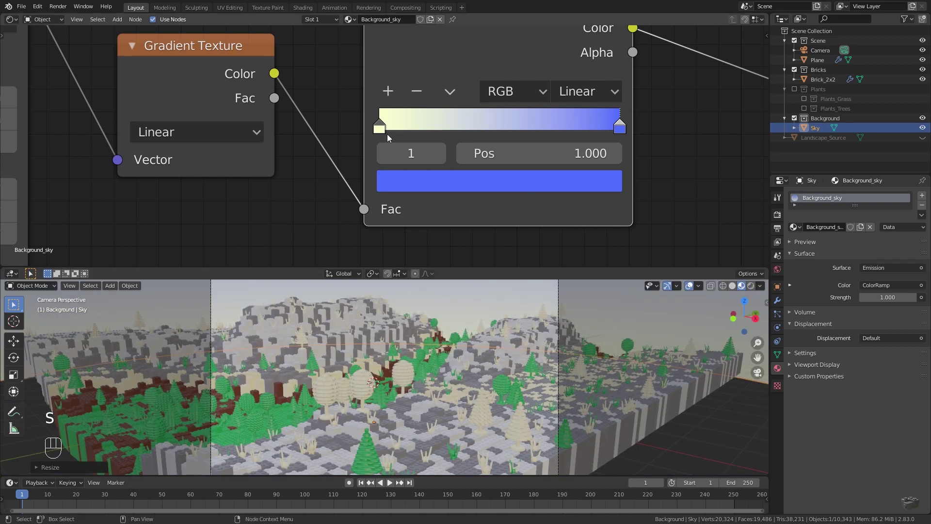
mouse_move(380, 131)
mouse_down()
mouse_move(473, 130)
mouse_move(393, 144)
mouse_up()
drag(620, 126, 505, 150)
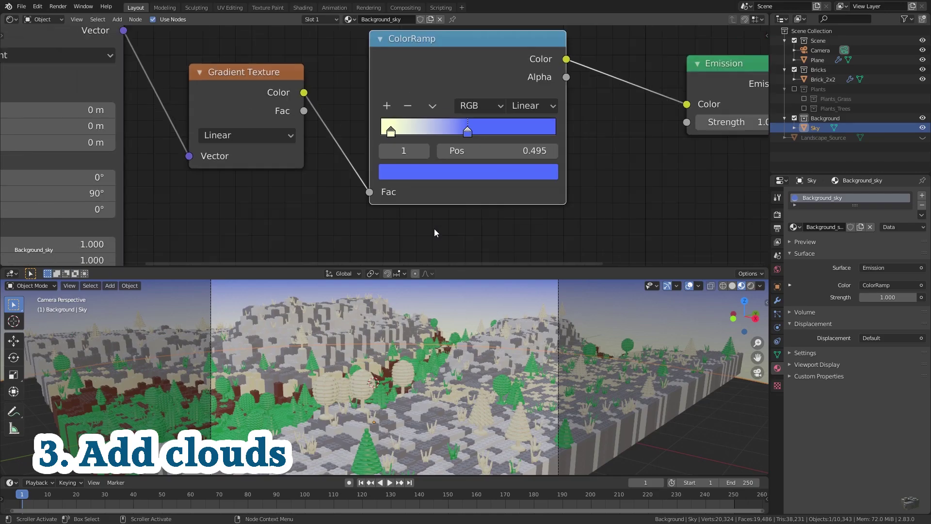
Add a Mix node and a Noise Texture node to the sky's node tree.
scroll(435, 229, down, 3)
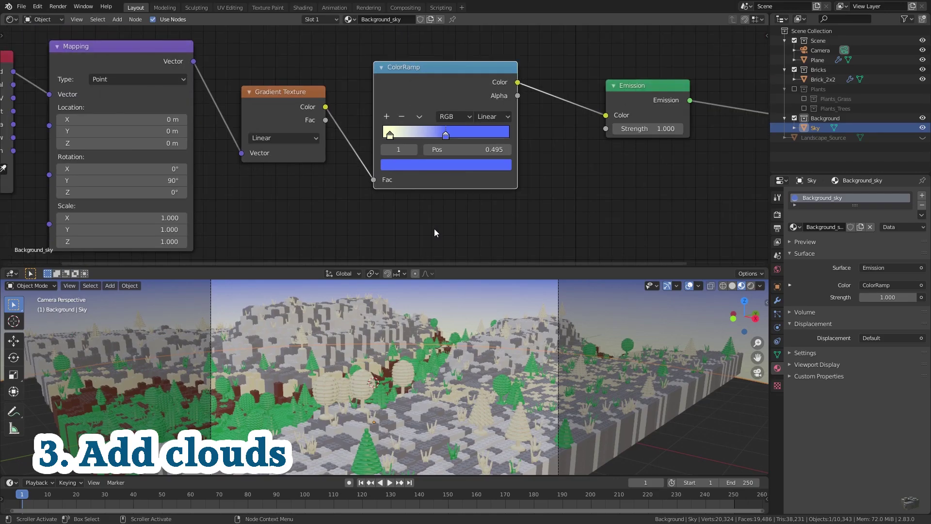
key(shift+a)
click(435, 233)
text(mix)
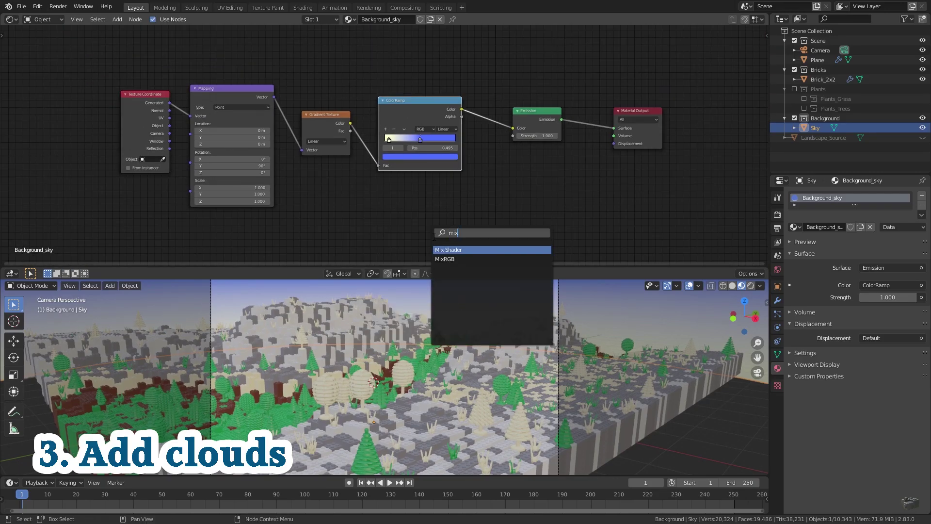
key(Return)
click(496, 196)
key(shift+a)
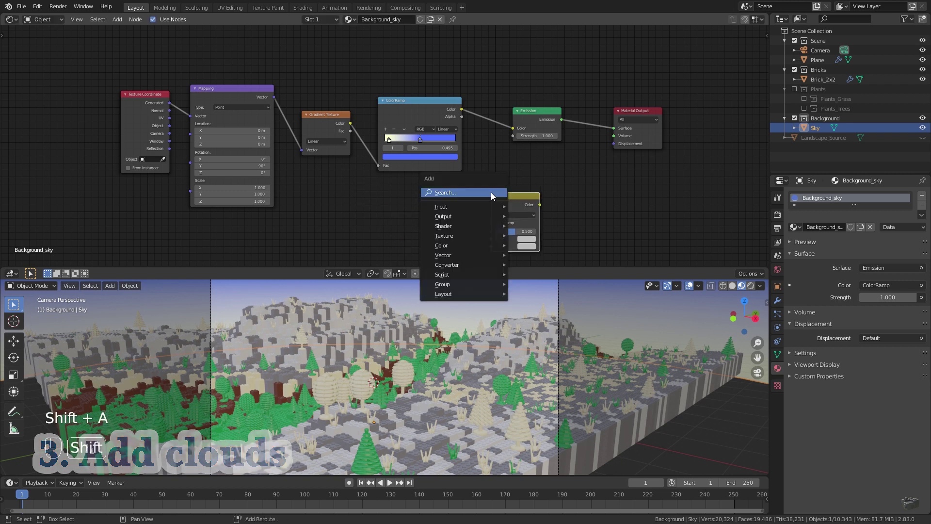
click(491, 192)
text(noise)
key(Return)
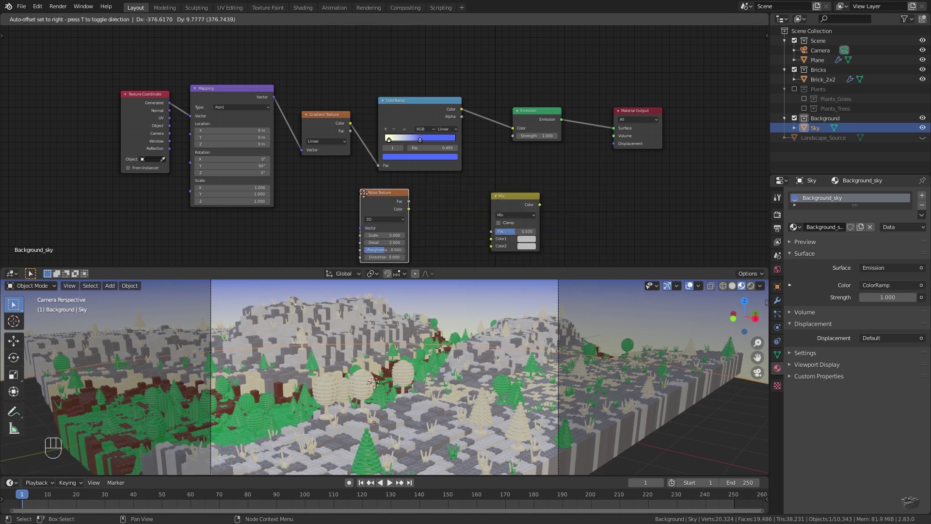
click(356, 191)
Wire Noise and ColorRamp colours into Mix, Mix into Emission Color, and raise noise Scale.
drag(406, 210, 492, 239)
drag(461, 109, 490, 244)
drag(540, 205, 511, 128)
key(KP_1)
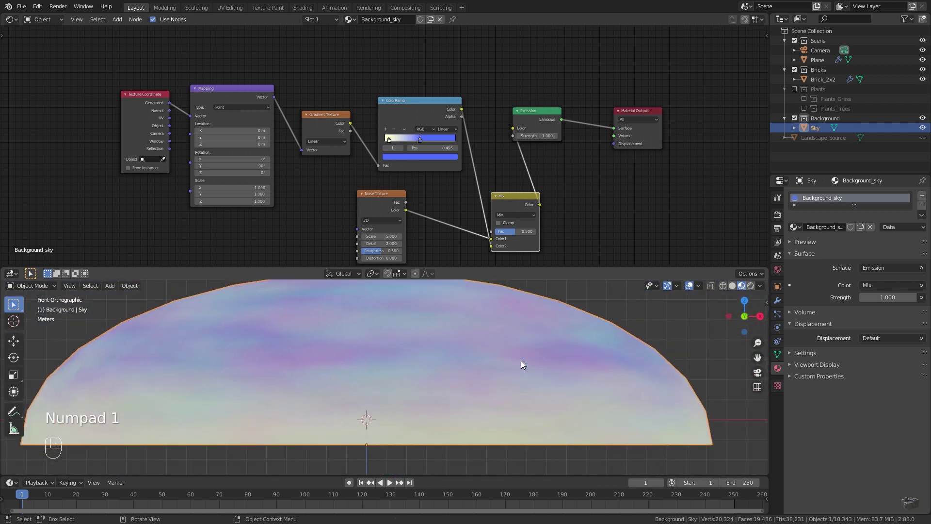
drag(381, 236, 441, 236)
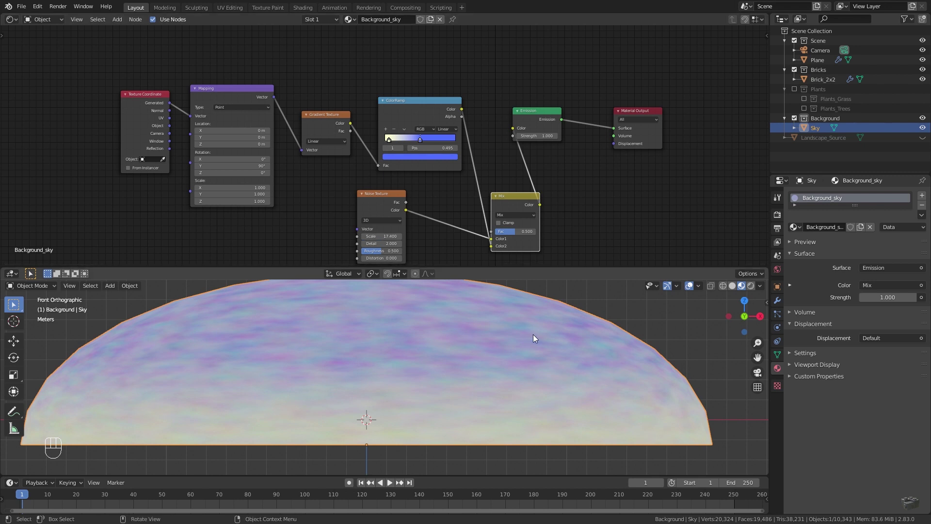
middle_drag(374, 226, 371, 144)
Duplicate the Noise Texture below it, with Scale 5 on the original and 30 on the copy.
click(371, 132)
key(shift+d)
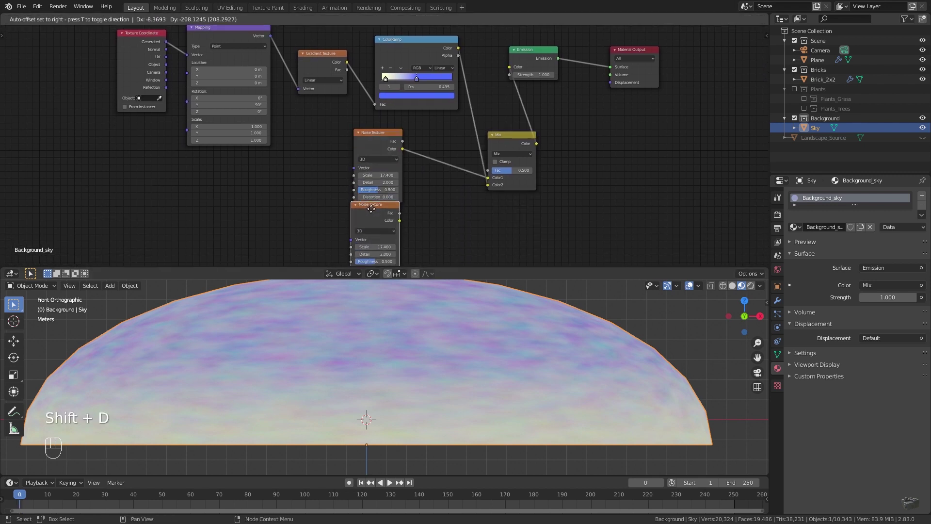
click(367, 217)
click(378, 175)
text(5)
key(Return)
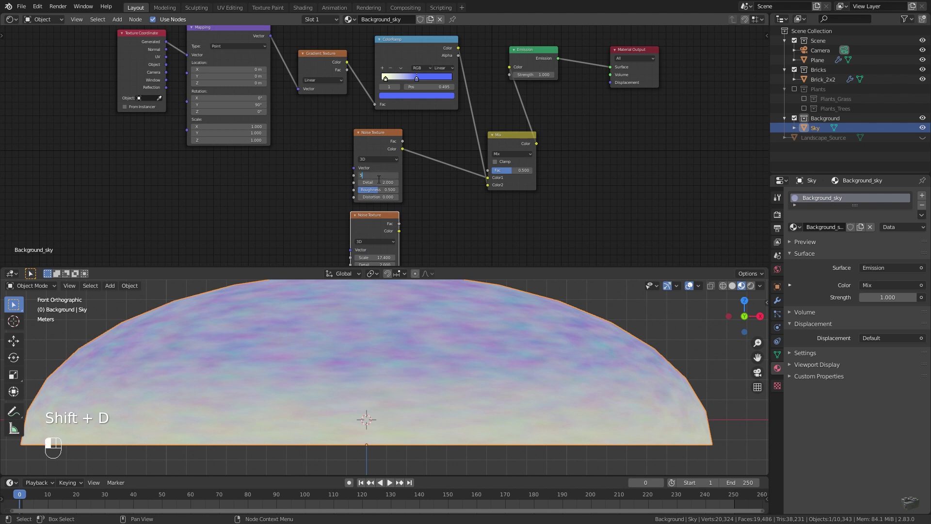
click(388, 258)
text(3)
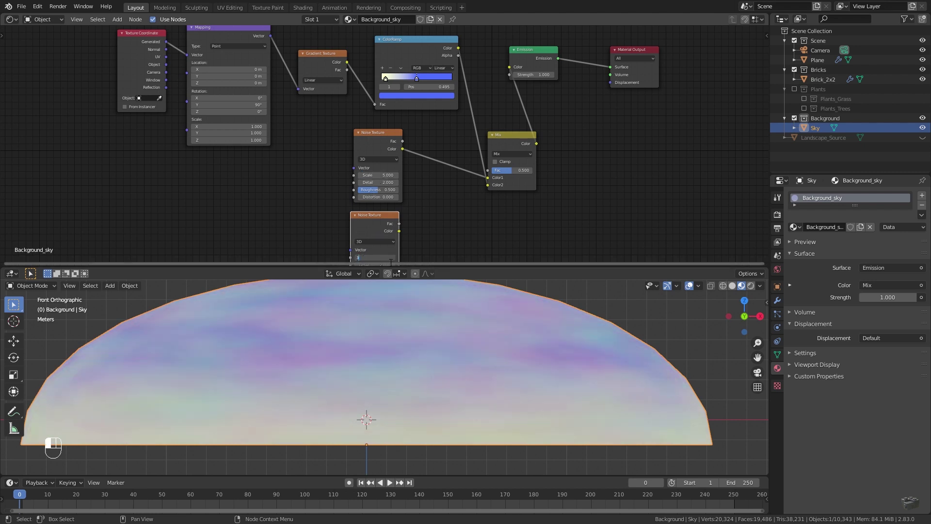
text(0)
key(Return)
Set Detail to 5 on both Noise Textures.
middle_drag(443, 210, 444, 152)
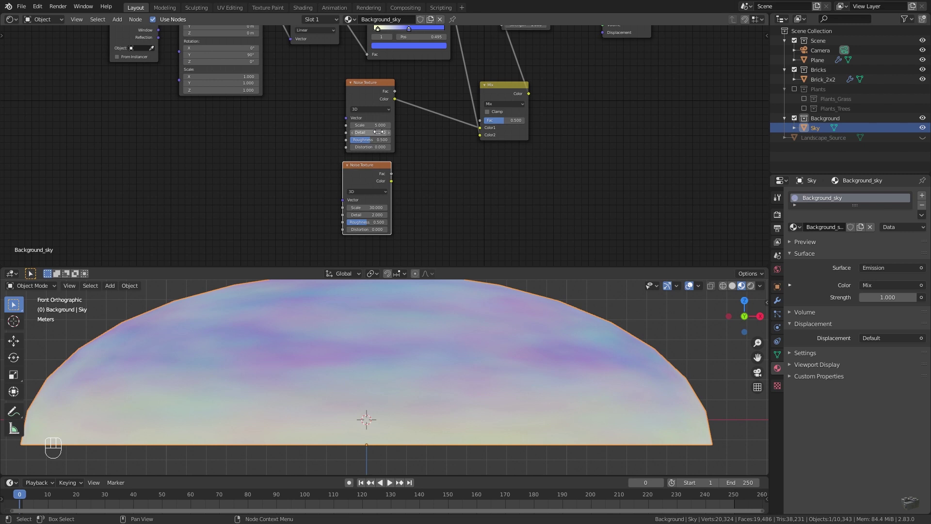
click(379, 132)
text(5)
key(Return)
click(371, 216)
text(5)
key(Return)
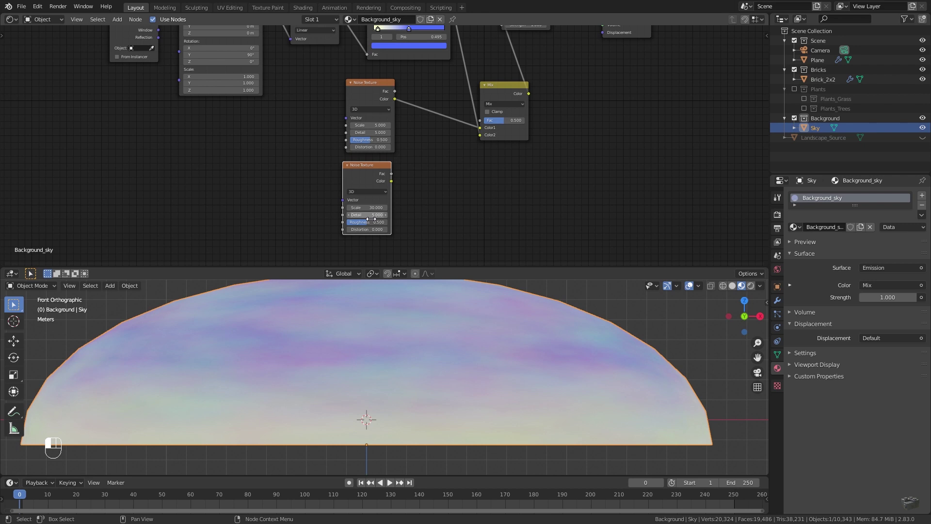
Blend both noises through a duplicated Mix node in Linear Light mode at Fac 1.0.
click(522, 91)
key(shift+d)
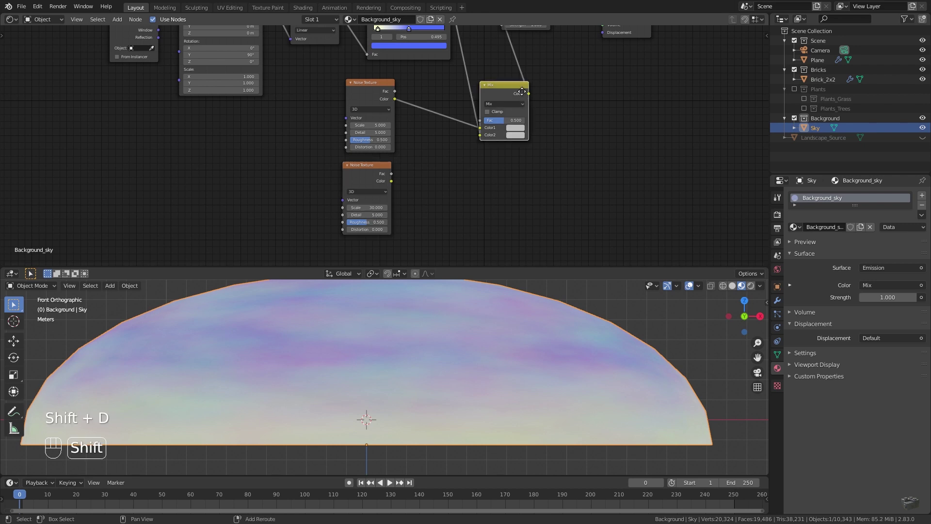
click(468, 103)
drag(391, 181, 394, 182)
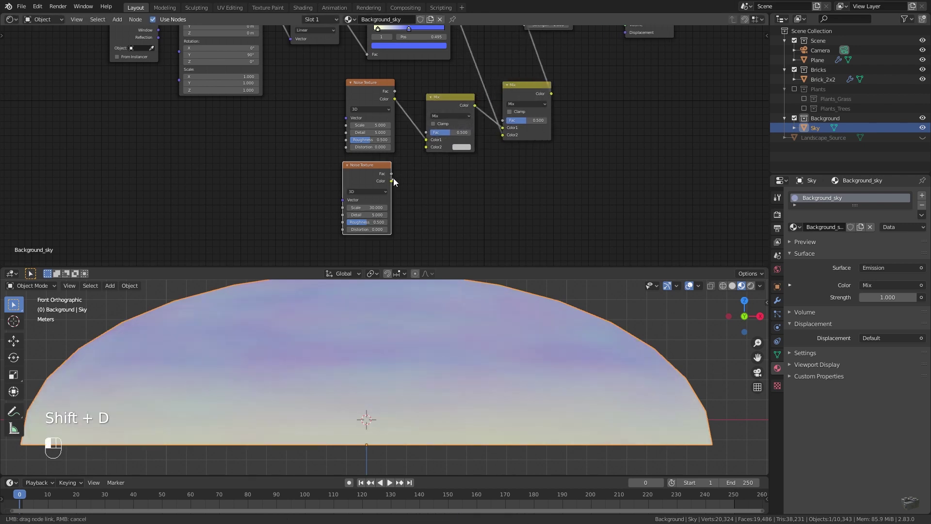
drag(421, 147, 426, 147)
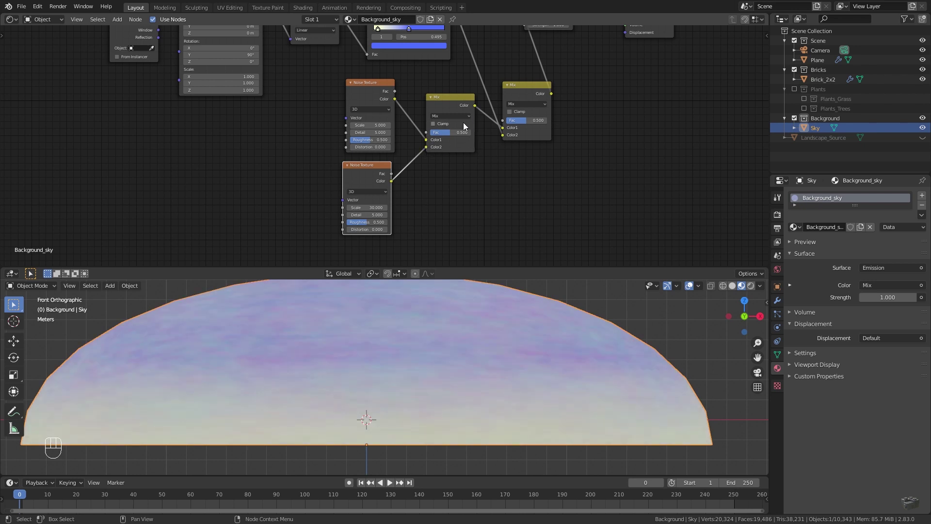
click(450, 116)
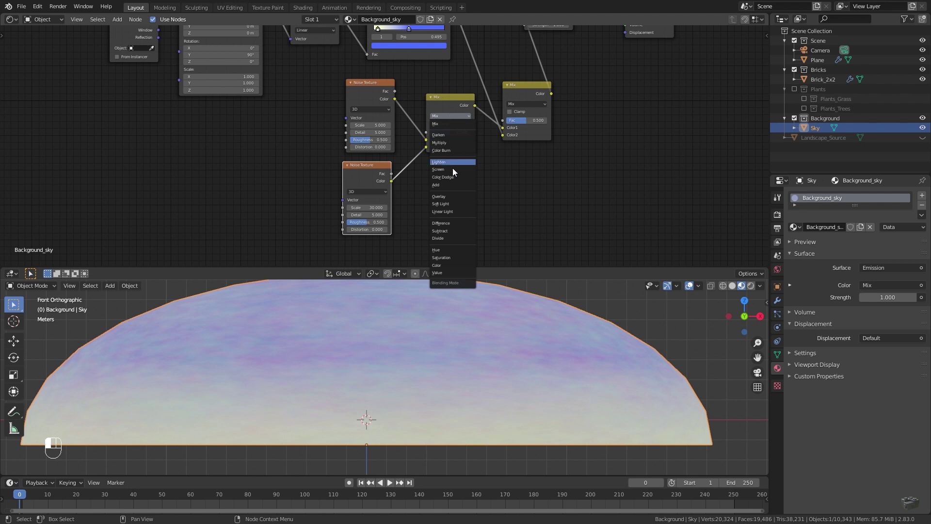
click(459, 209)
drag(447, 134, 468, 134)
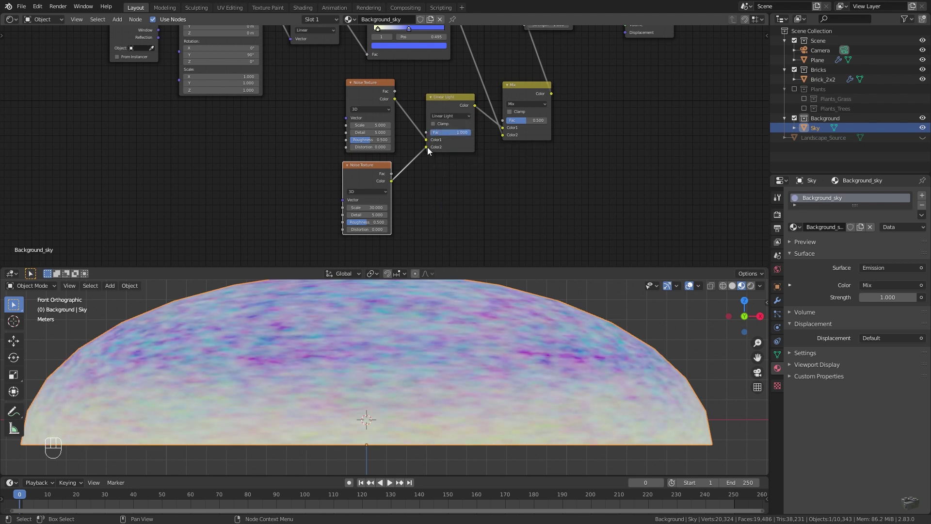
drag(426, 146, 427, 143)
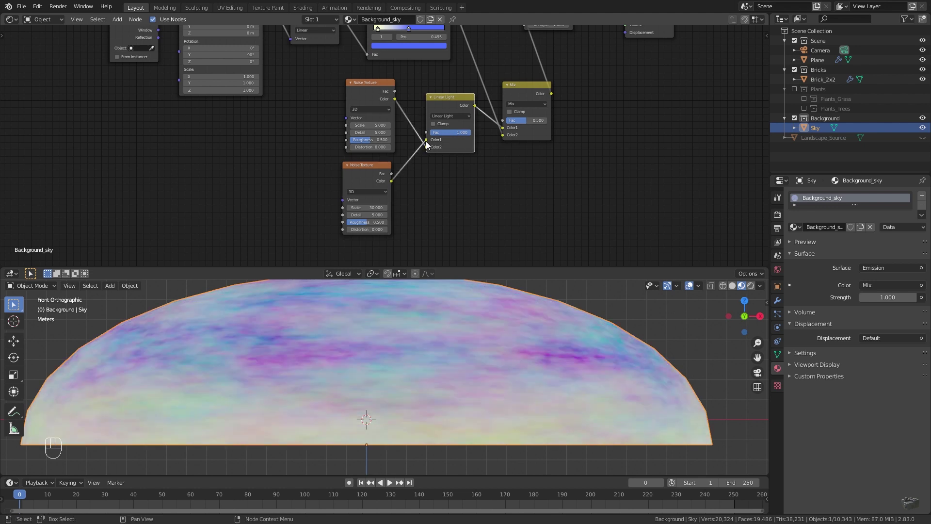
Insert a ColorRamp between the Linear Light mix and the main Mix node.
key(shift+a)
click(426, 144)
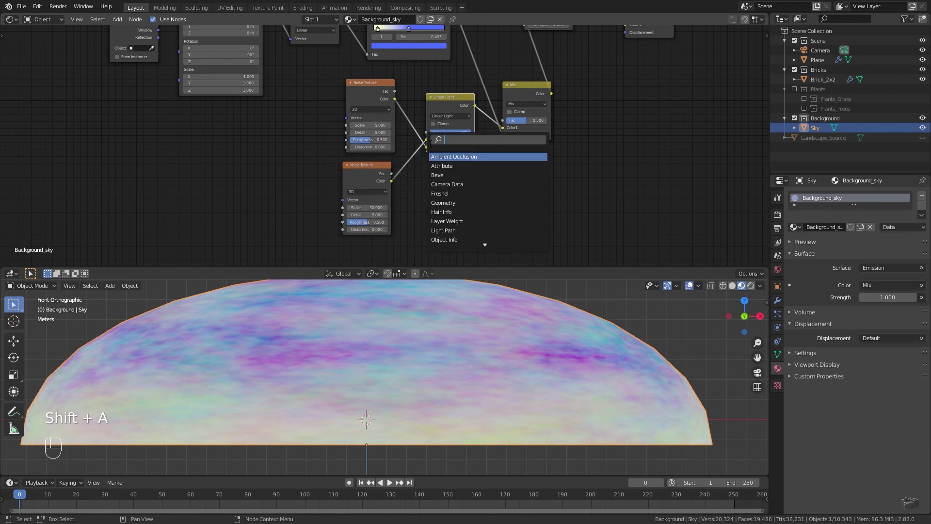
text(ramp)
key(Return)
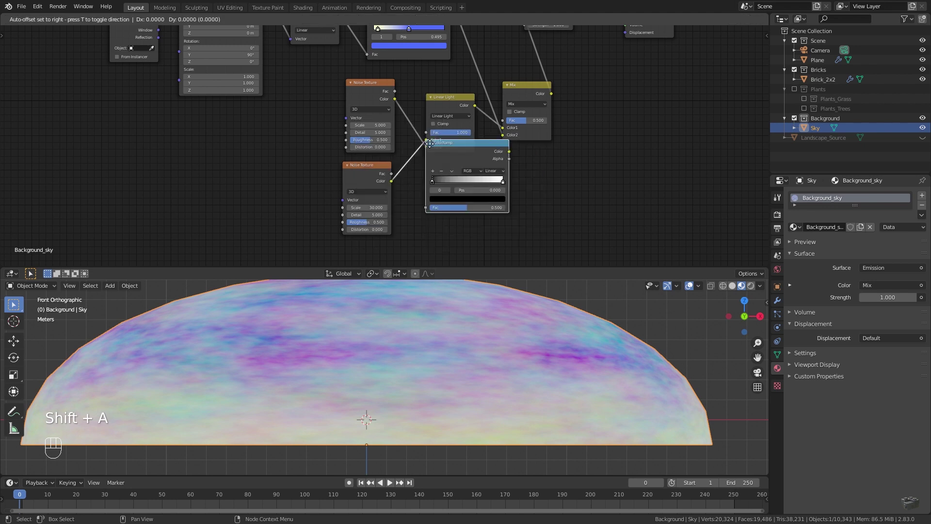
click(509, 111)
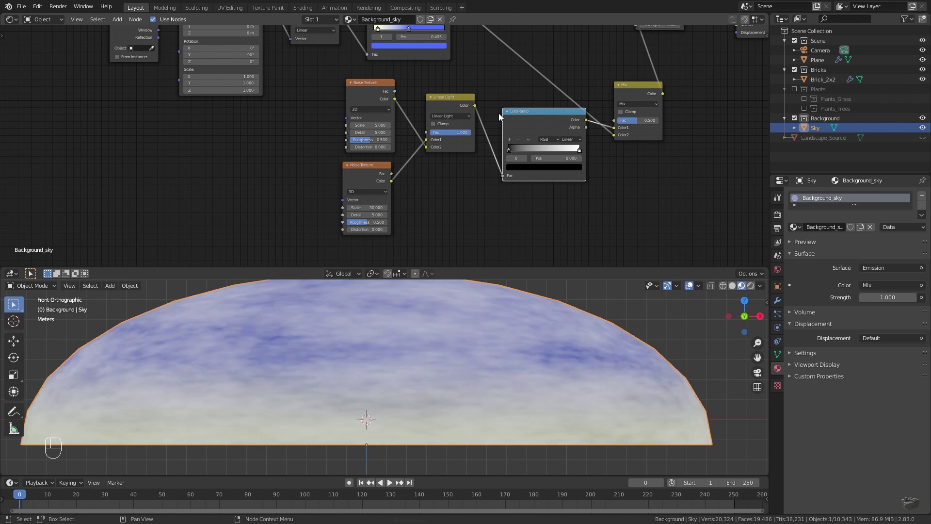
Add a white middle stop and make both outer stops black with zero alpha.
click(509, 140)
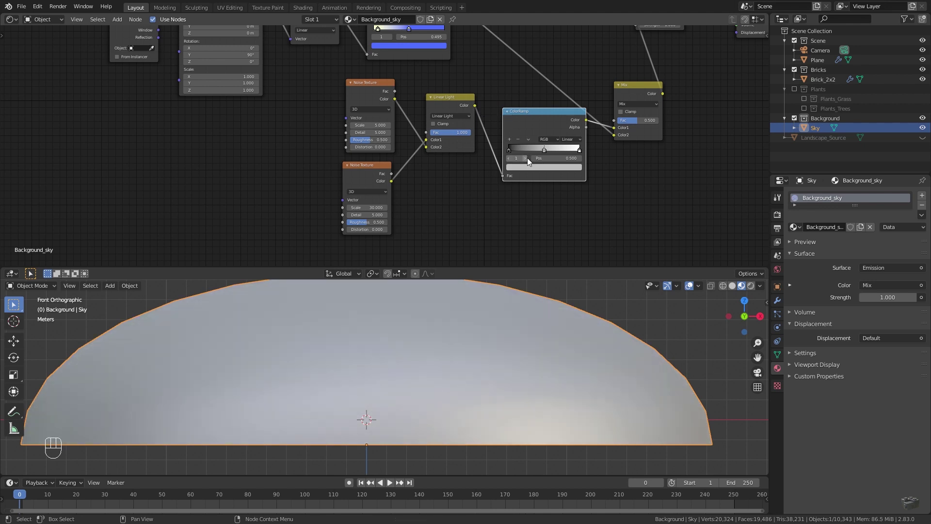
click(531, 166)
drag(566, 73, 566, 68)
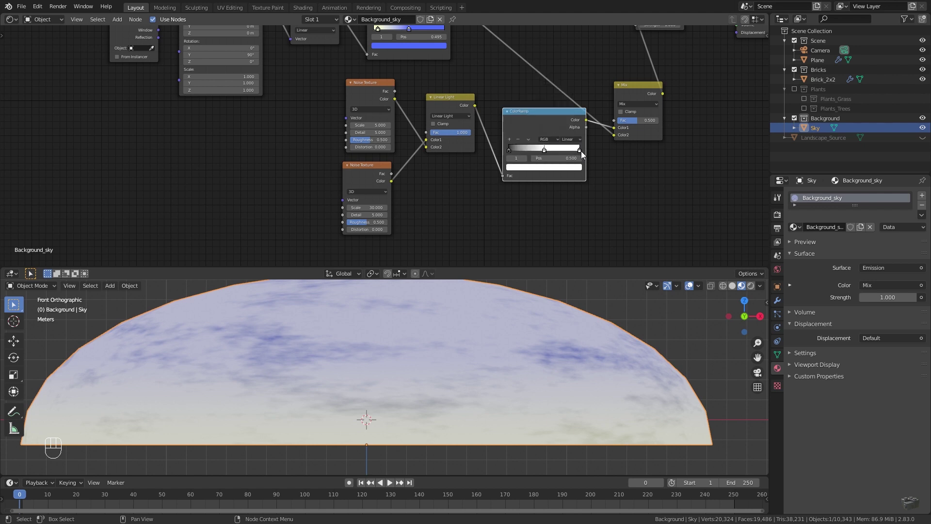
click(577, 168)
drag(565, 106, 560, 126)
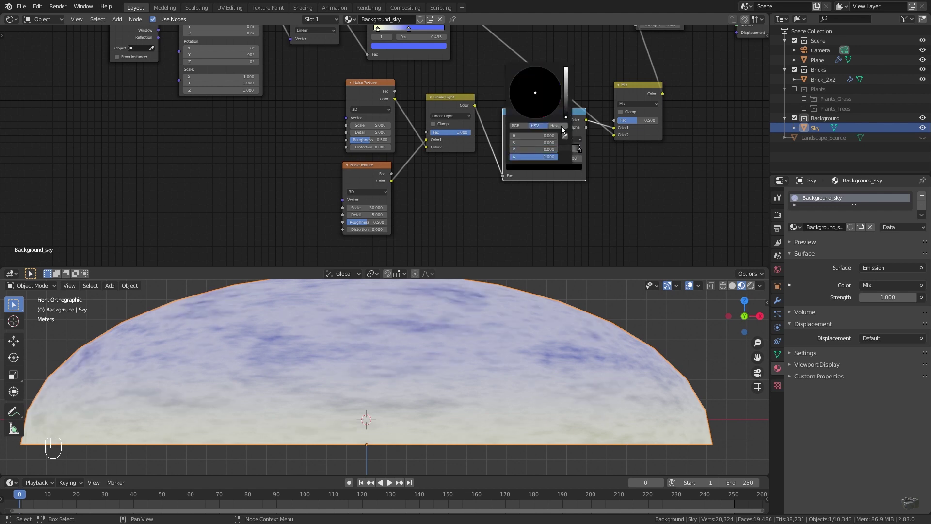
drag(531, 156, 522, 157)
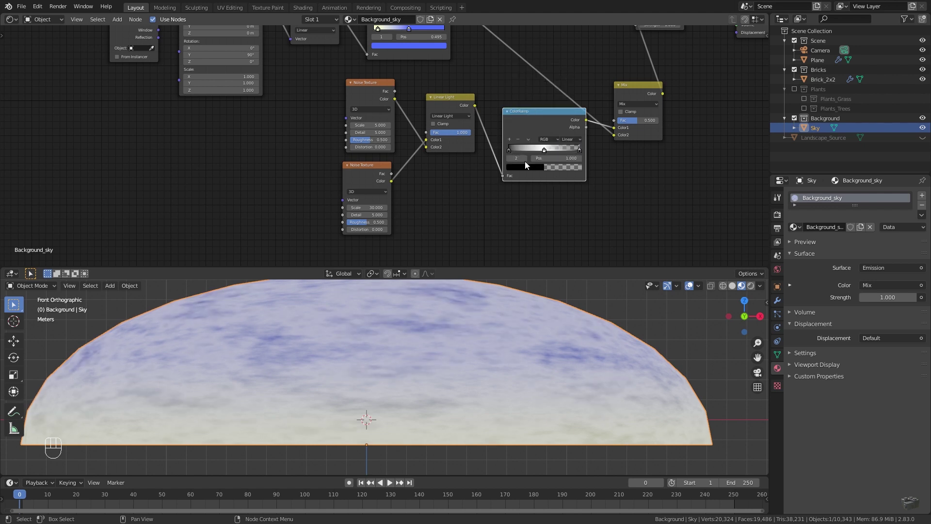
click(509, 149)
click(544, 167)
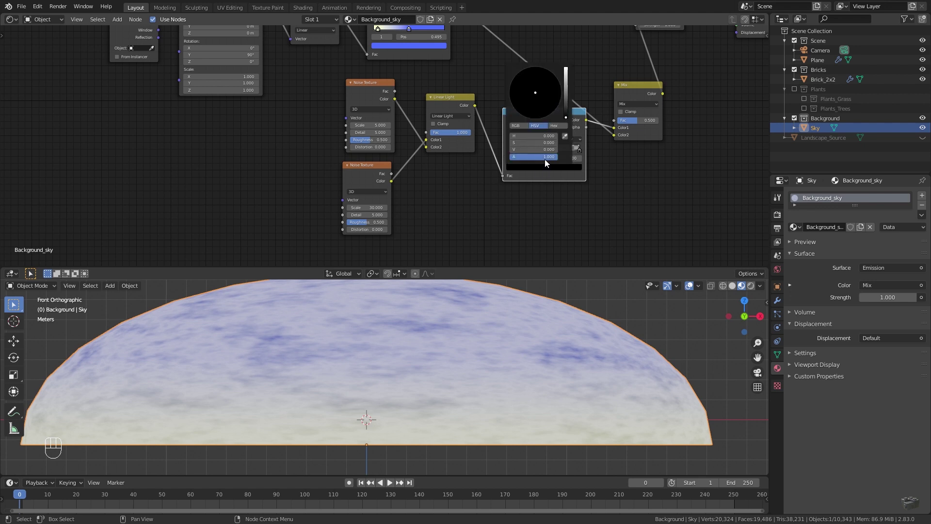
mouse_move(545, 156)
mouse_down()
mouse_move(510, 157)
mouse_move(564, 148)
mouse_move(537, 150)
mouse_up()
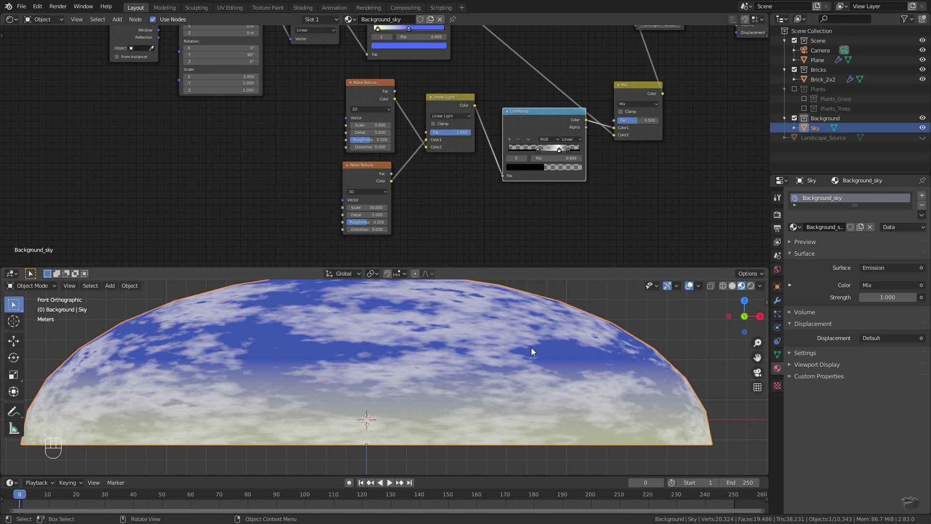
Show the camera view in Rendered shading with the 3D Viewport enlarged to fill the window.
key(KP_0)
click(750, 285)
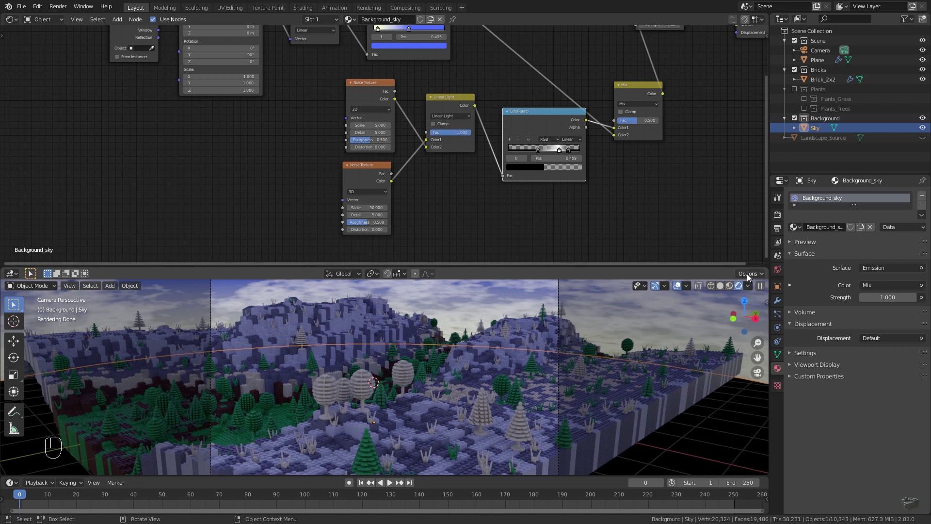
drag(747, 266, 737, 39)
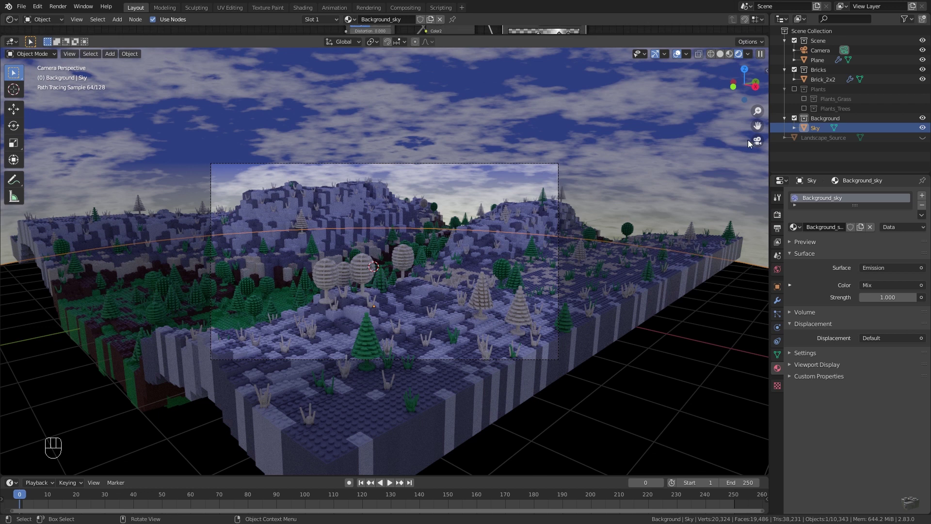
Disable Shadow, Glossy, Diffuse and Volume Scatter ray visibility for the Sky dome.
click(777, 286)
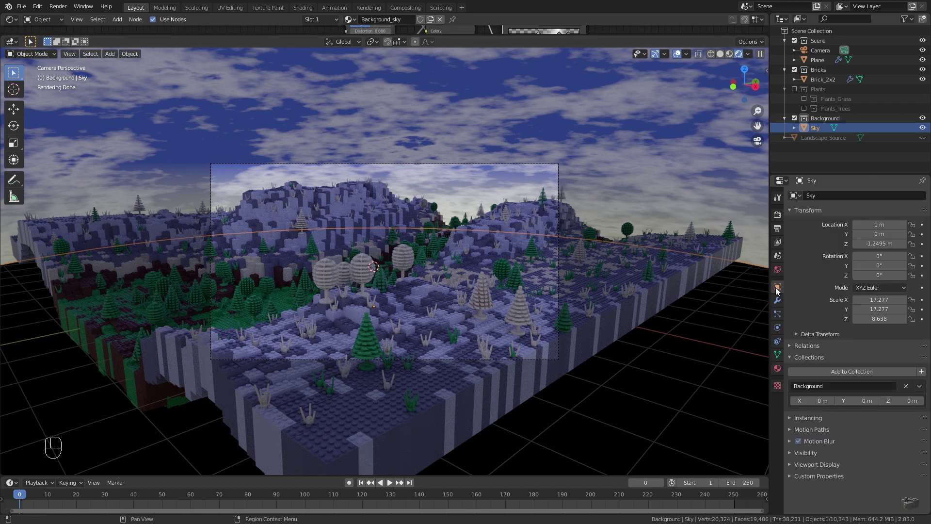
click(813, 453)
scroll(821, 384, down, 4)
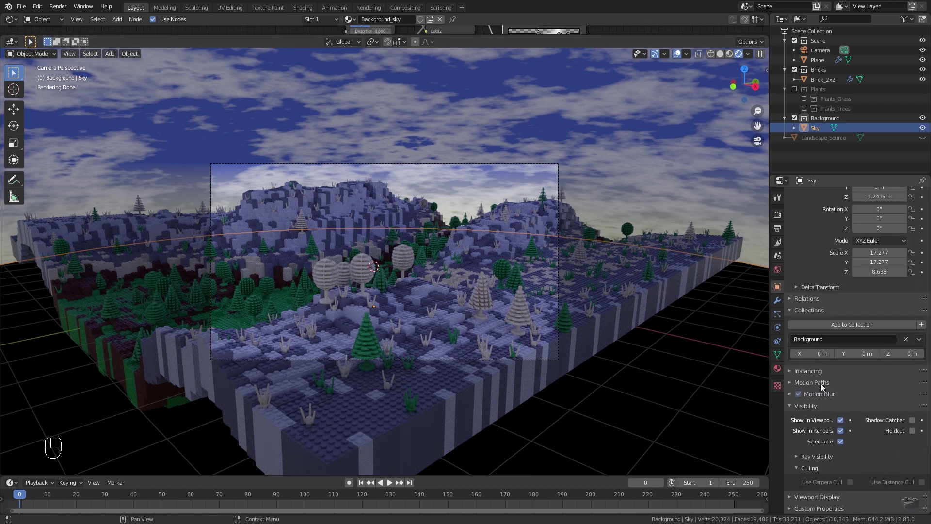
click(810, 458)
scroll(819, 371, down, 3)
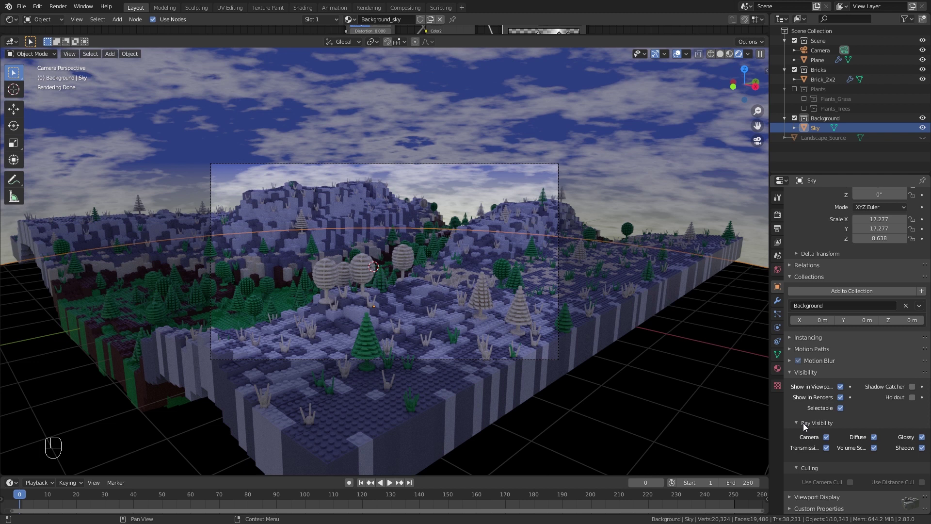
click(922, 447)
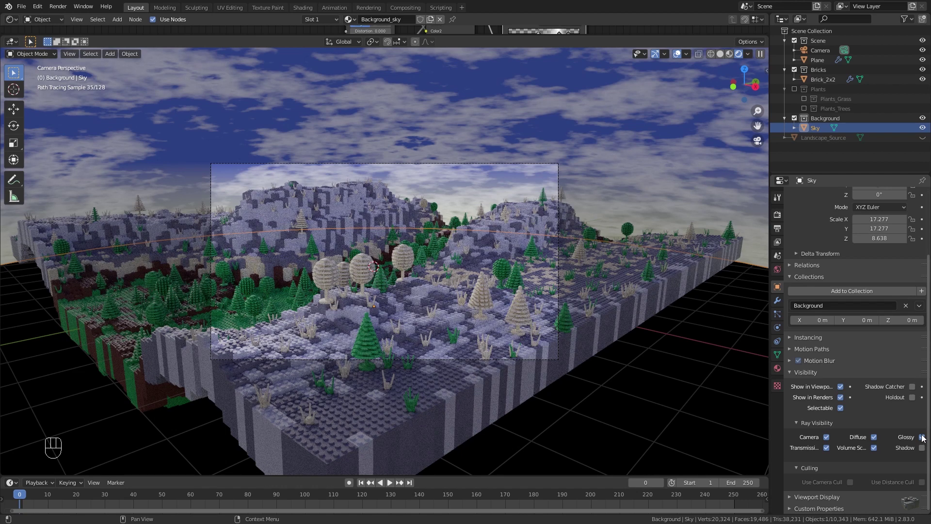
click(922, 437)
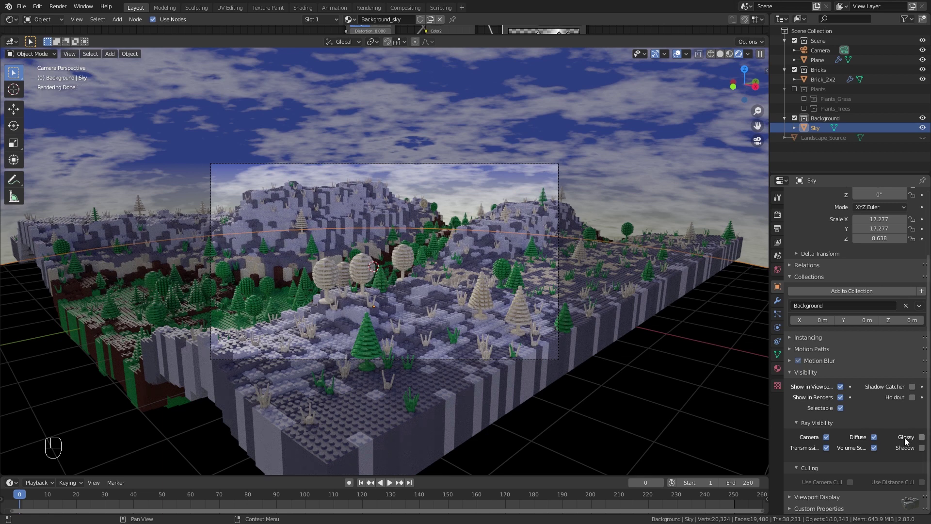
click(874, 437)
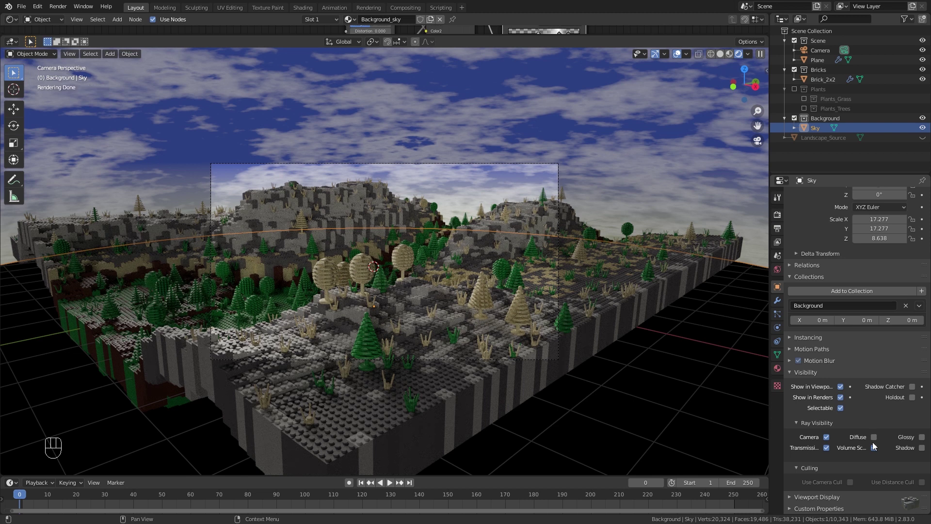
click(873, 447)
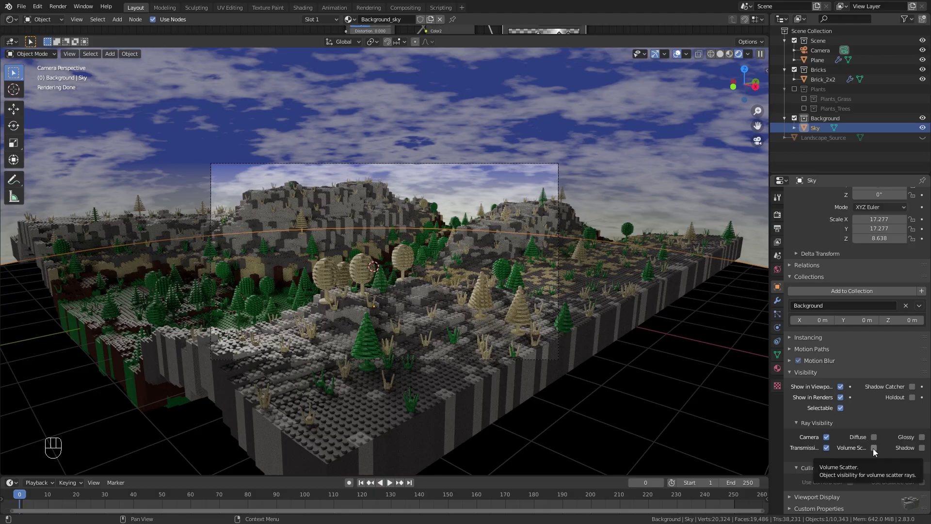
Turn off the Sky's Transmission visibility and compare it on and off with the glass cube moved.
click(826, 447)
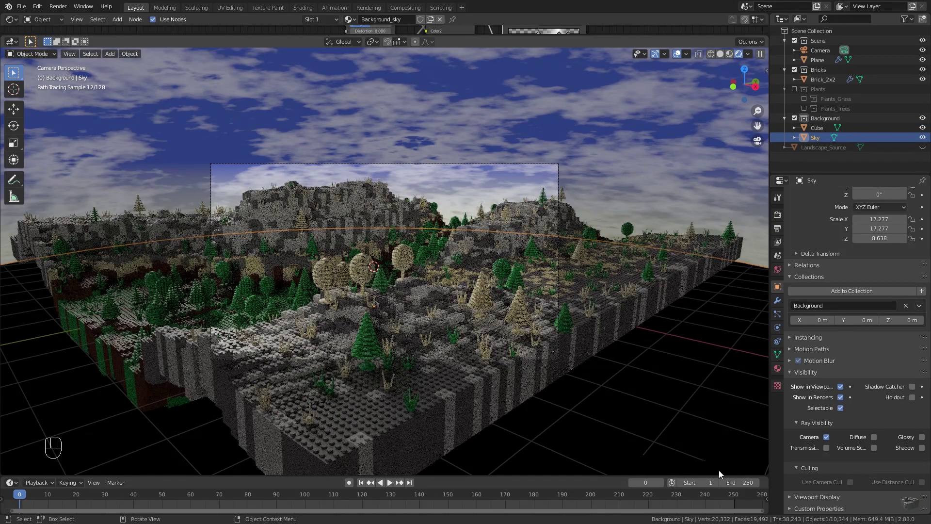
click(671, 468)
key(g)
click(440, 157)
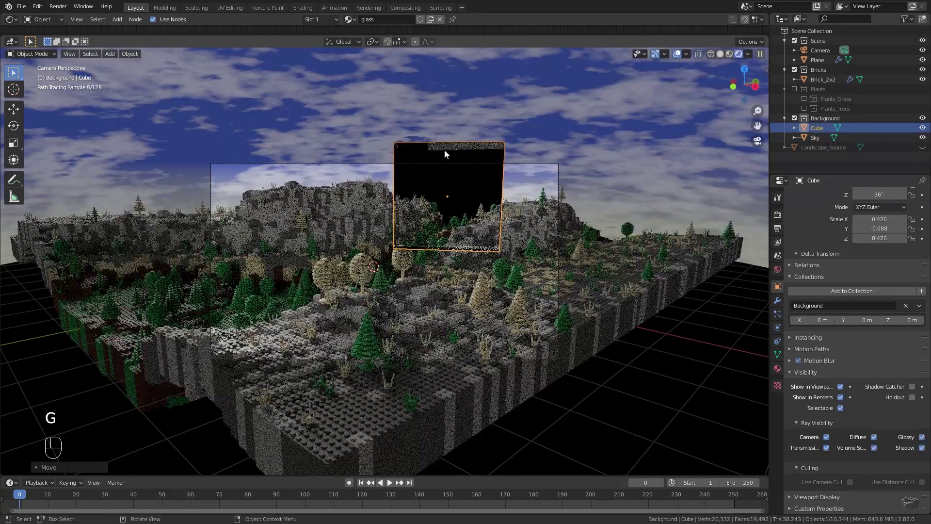
click(671, 110)
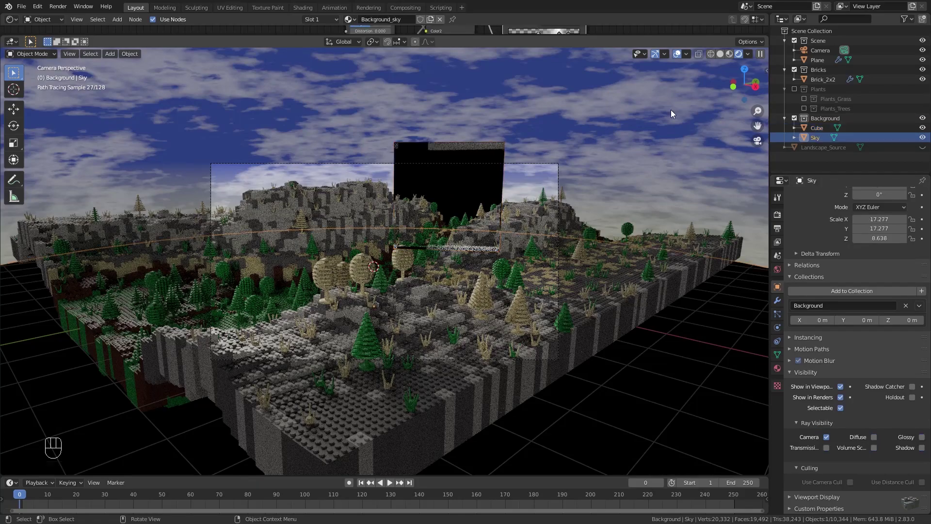
click(827, 448)
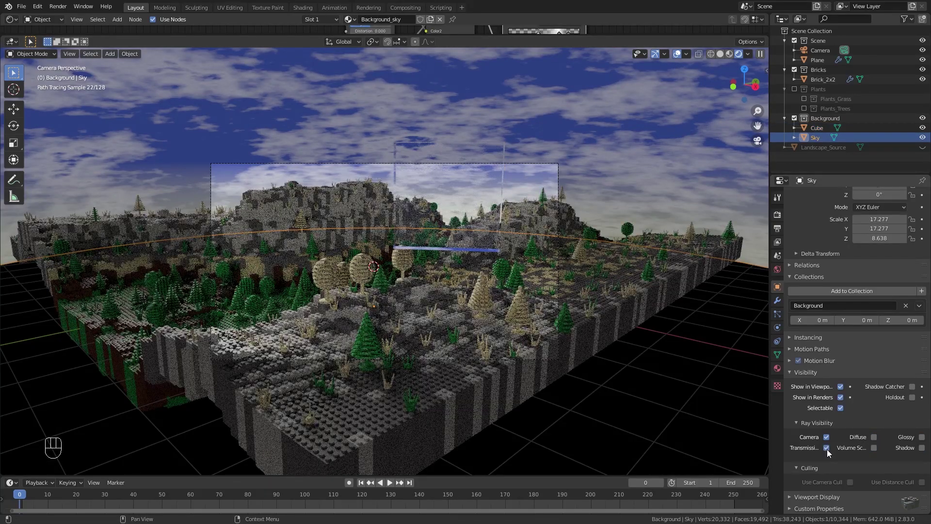
click(827, 448)
Delete the glass test cube and compare the Sky's Camera visibility off and back on.
click(465, 158)
key(g)
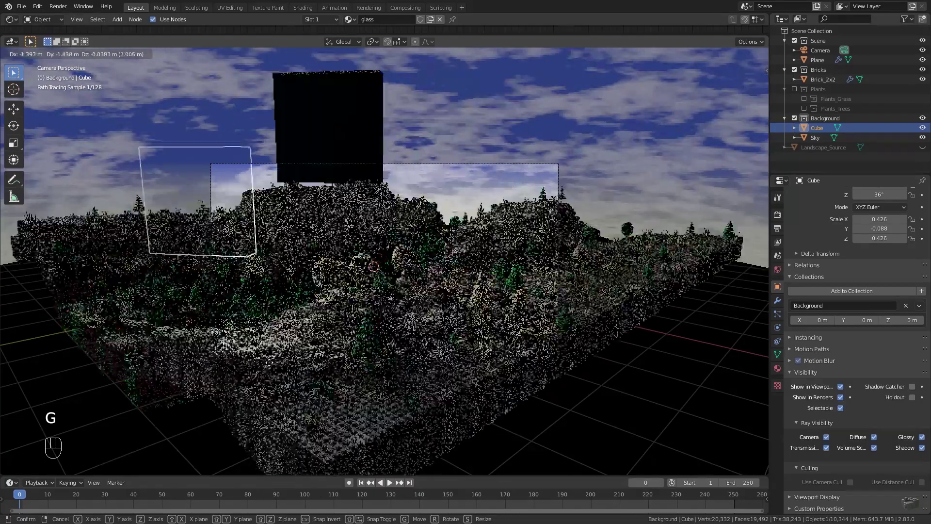
key(Delete)
key(super)
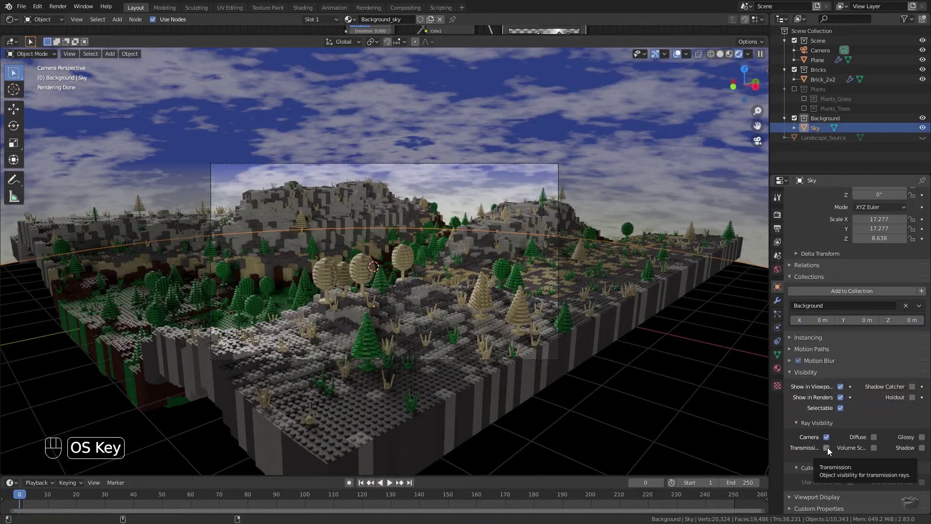
click(826, 436)
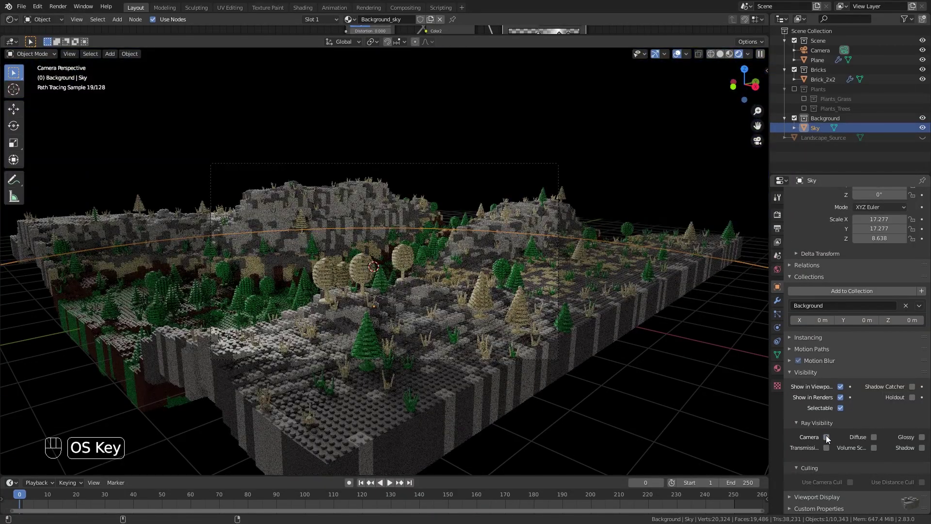
click(827, 437)
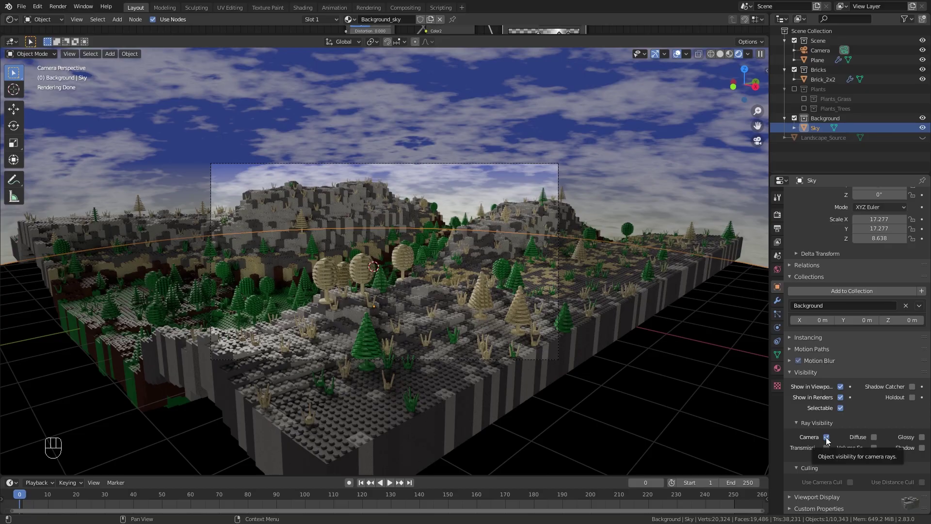
Enlarge the Shader Editor above the viewport, fit the camera view, and bring the Mix node into view.
drag(718, 36, 717, 164)
key(Home)
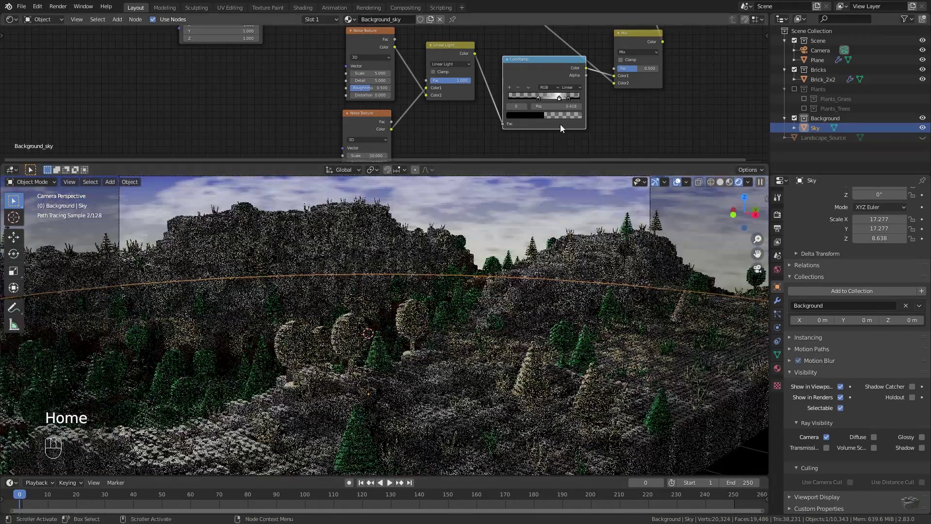
middle_drag(561, 128, 403, 150)
Try a Screen blend at factor 0.750 on the Mix node, then revert it to plain Mix.
click(479, 75)
click(478, 129)
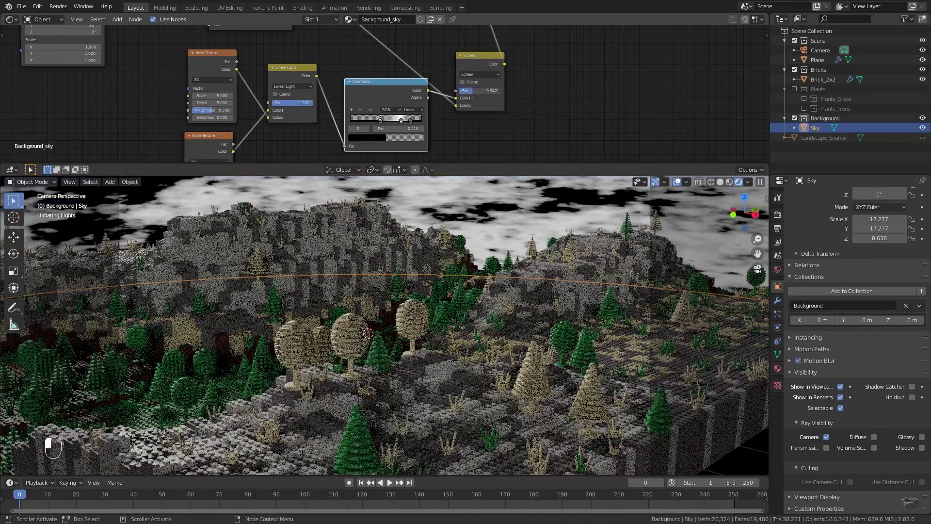
drag(470, 93, 490, 91)
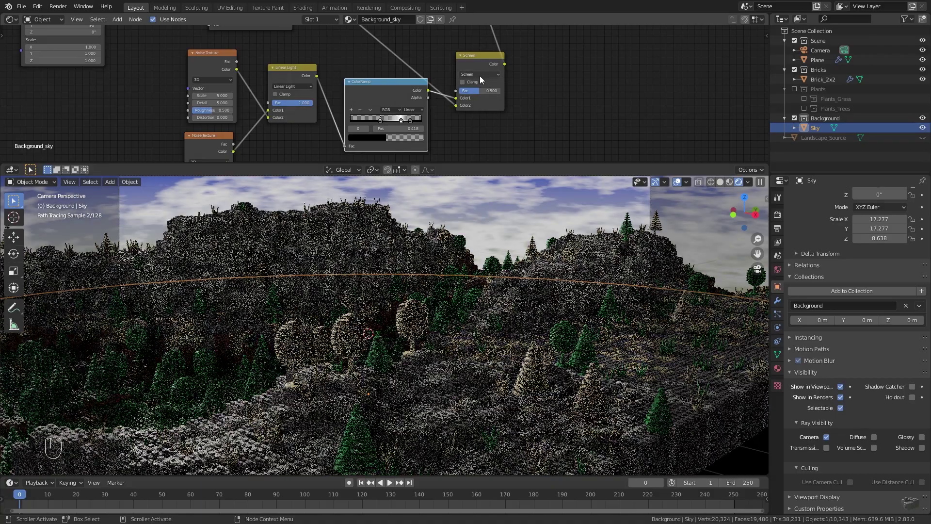
click(479, 75)
click(478, 81)
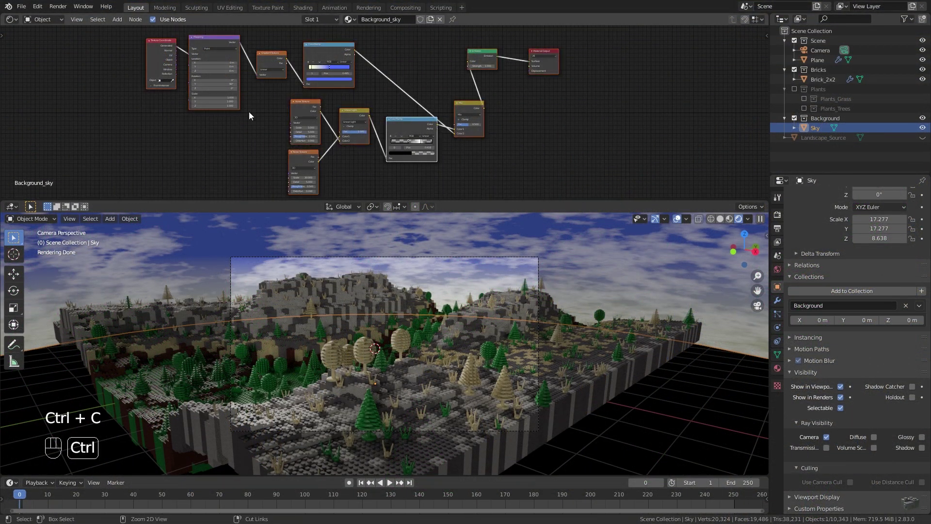
Switch the Shader Editor to the World node tree and paste the copied sky nodes.
click(50, 16)
click(51, 42)
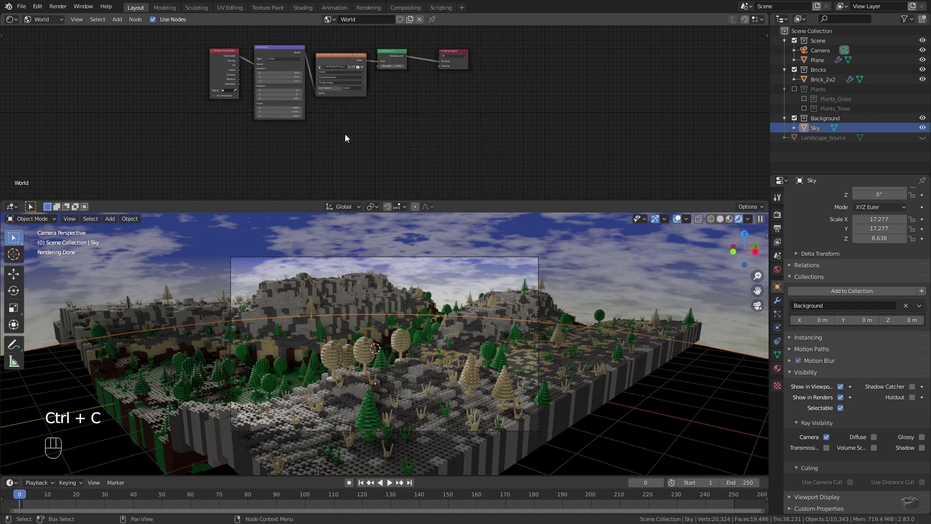
key(ctrl+v)
Place the pasted nodes, link Mix Color to Background Color, and hide the Background collection.
key(g)
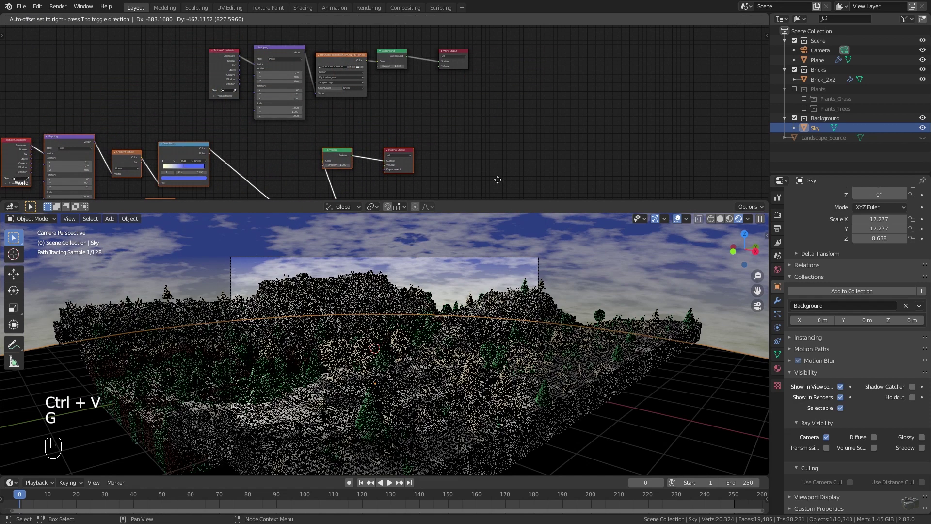
click(493, 145)
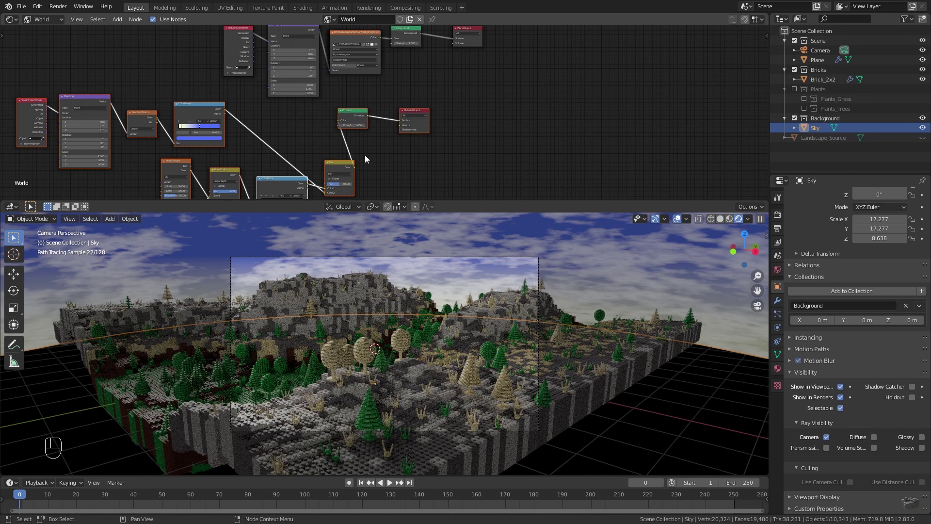
drag(355, 167, 391, 39)
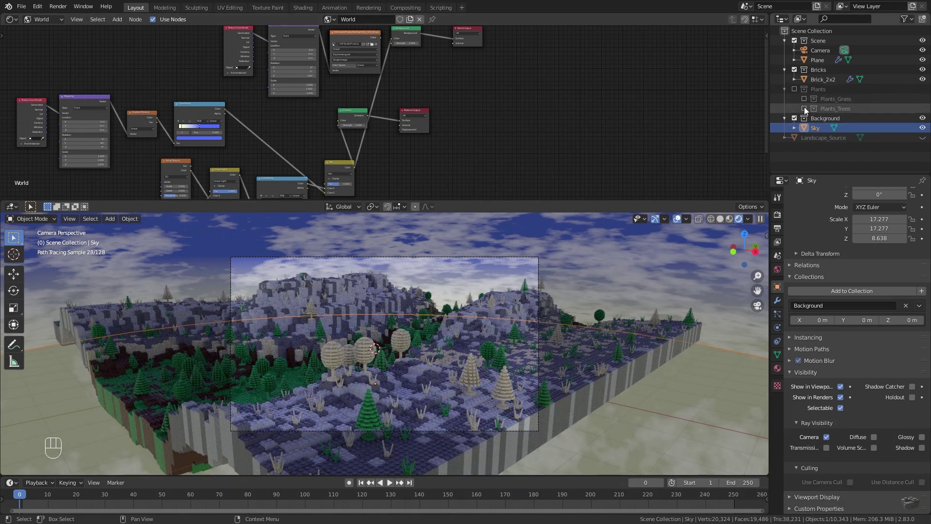
click(795, 118)
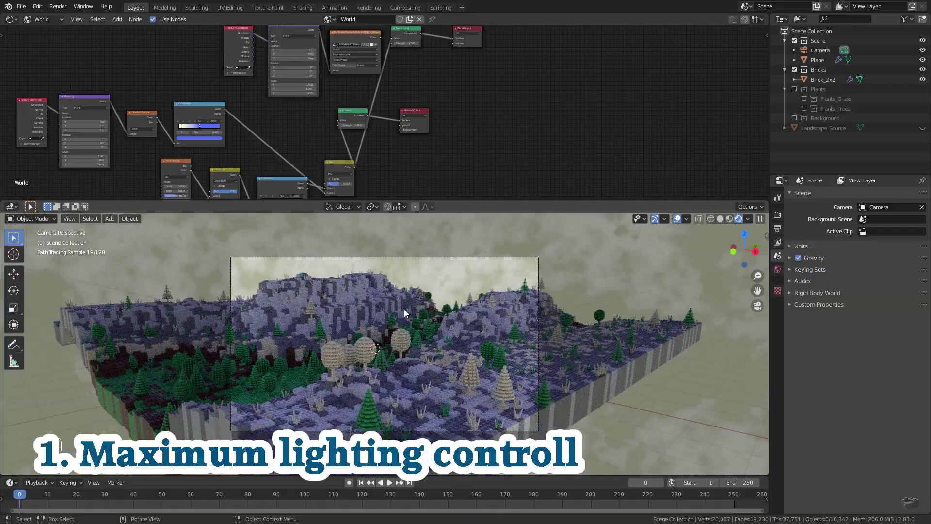
Relink the Image Texture Color to the World's Background Color and re-enable the Background collection.
mouse_move(404, 309)
middle_down()
mouse_move(578, 257)
mouse_move(667, 317)
middle_up()
key(KP_0)
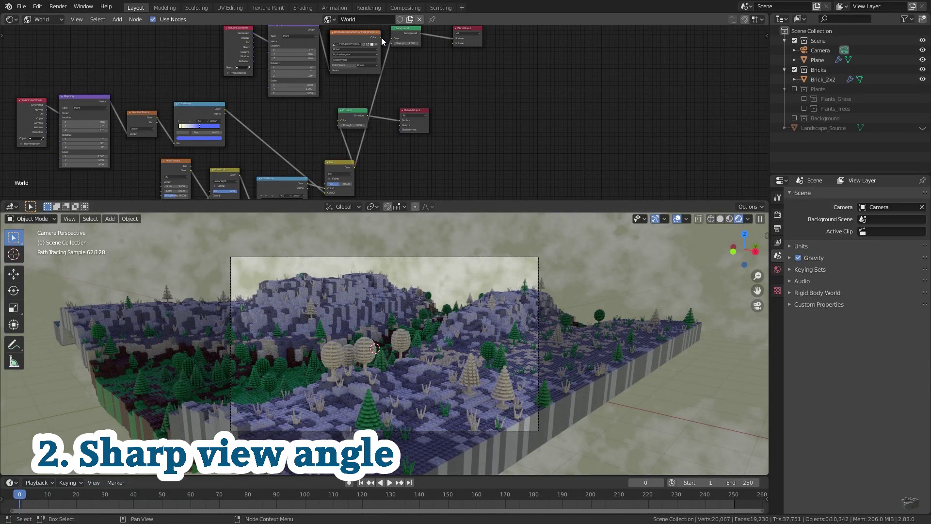
drag(381, 37, 393, 38)
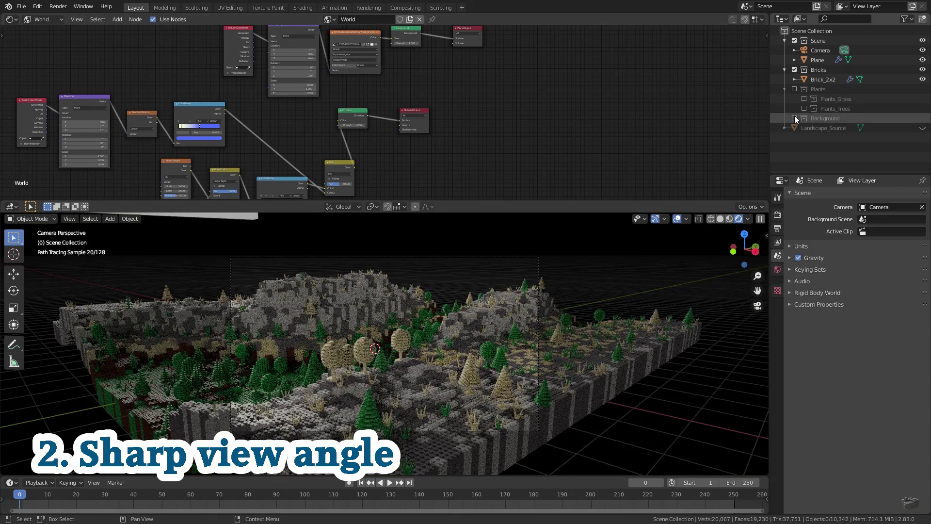
click(794, 119)
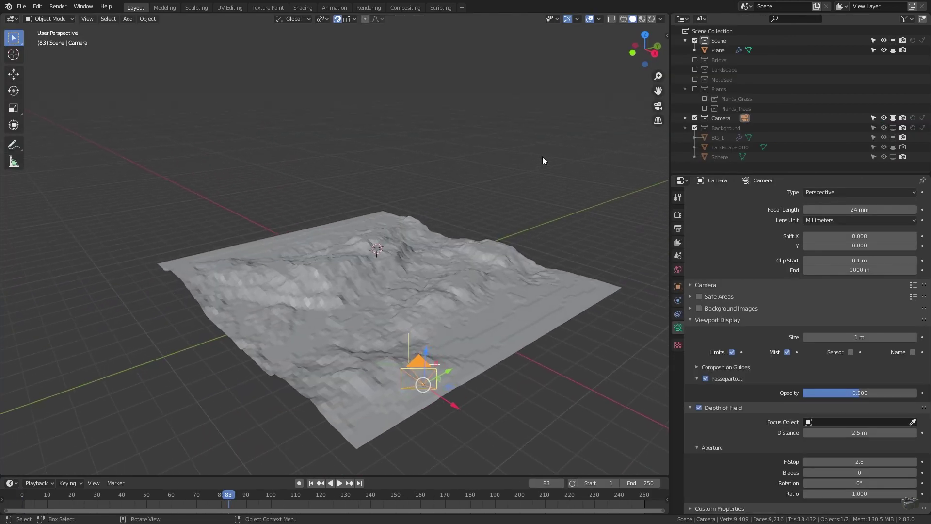
Show the Background collection in the viewport and inspect the backdrop wall from an orbited view and the camera.
click(893, 128)
middle_drag(635, 252, 482, 285)
key(KP_0)
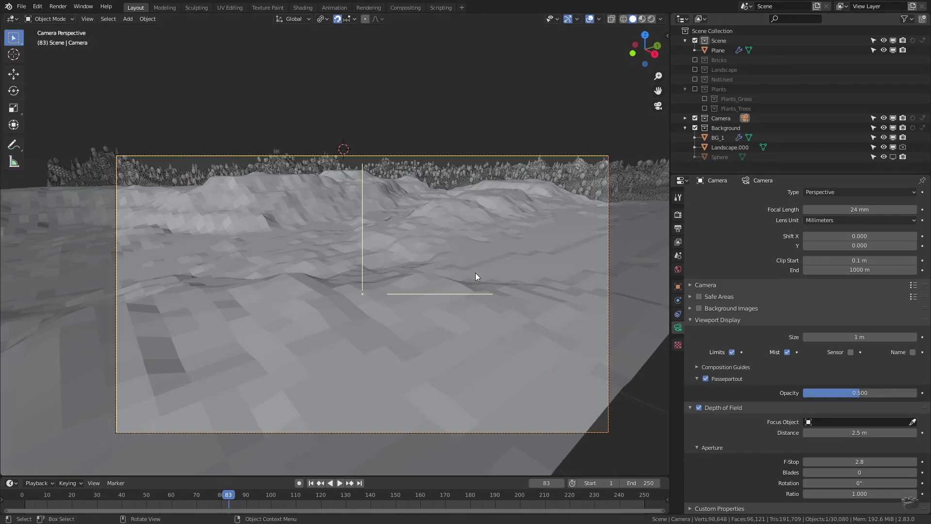
key(KP_0)
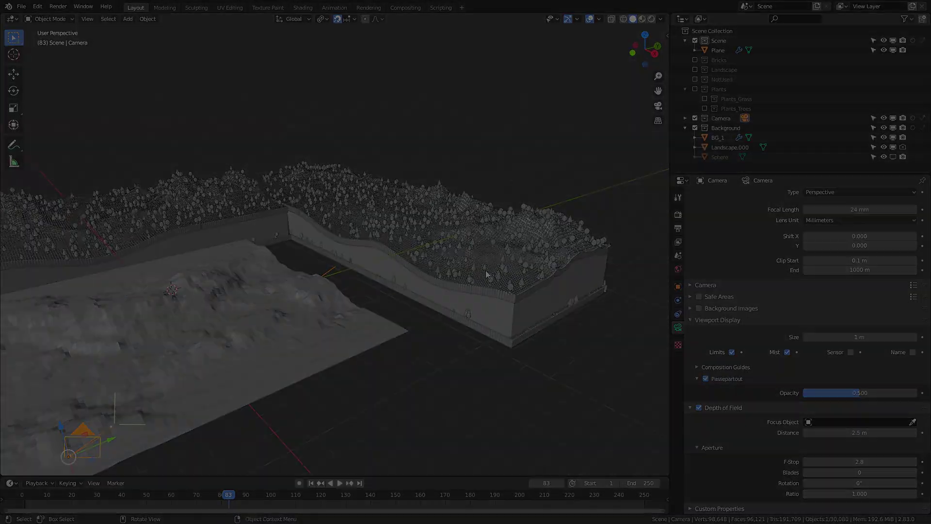